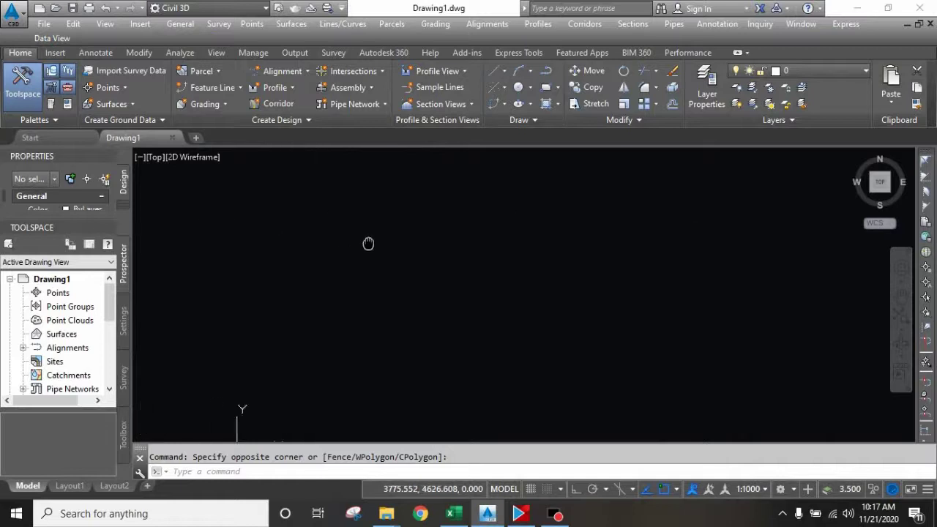
Close the Properties palette so only the Toolspace Prospector tree remains beside the empty Drawing1.
middle_drag(368, 244, 370, 242)
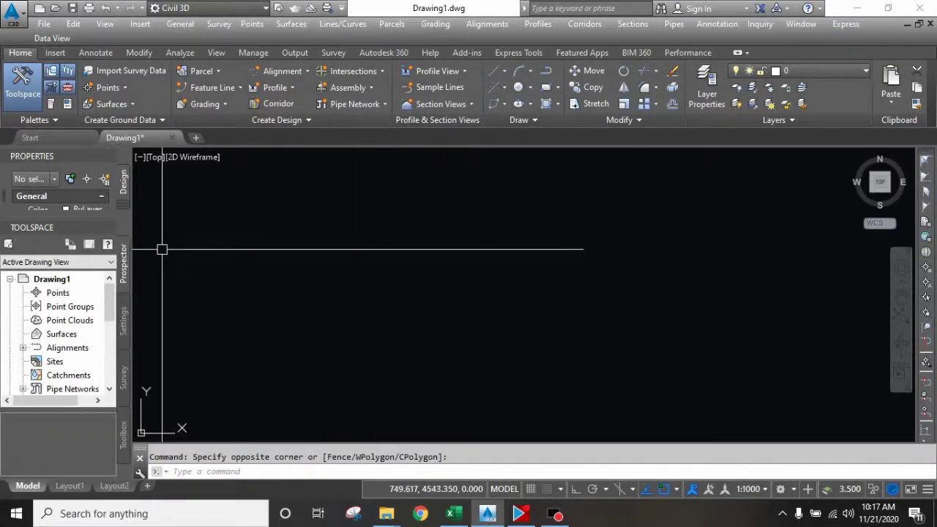
click(110, 157)
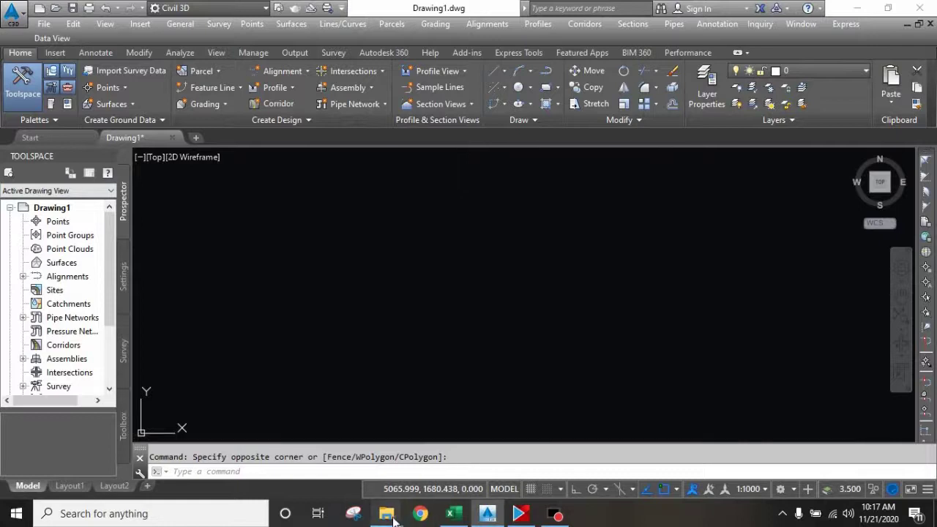
Open 67+840.dwg from D:\FWO\Road\X section\7 Approved Cross Sections.
mouse_move(386, 514)
click(439, 472)
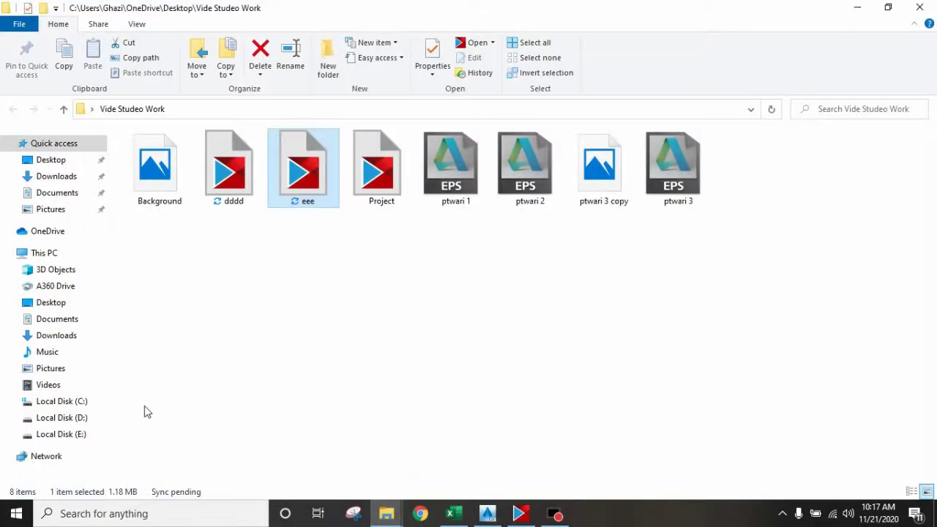
click(75, 420)
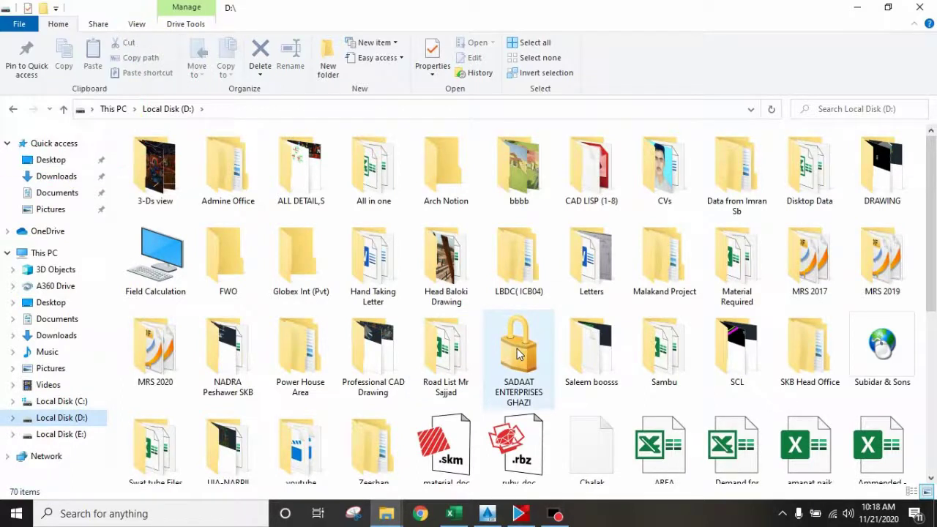
double_click(249, 271)
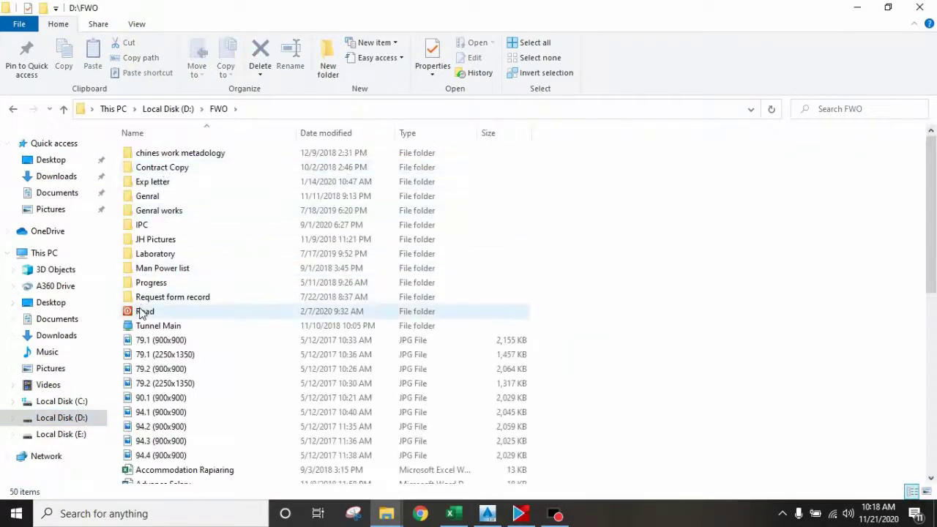
double_click(143, 308)
double_click(157, 257)
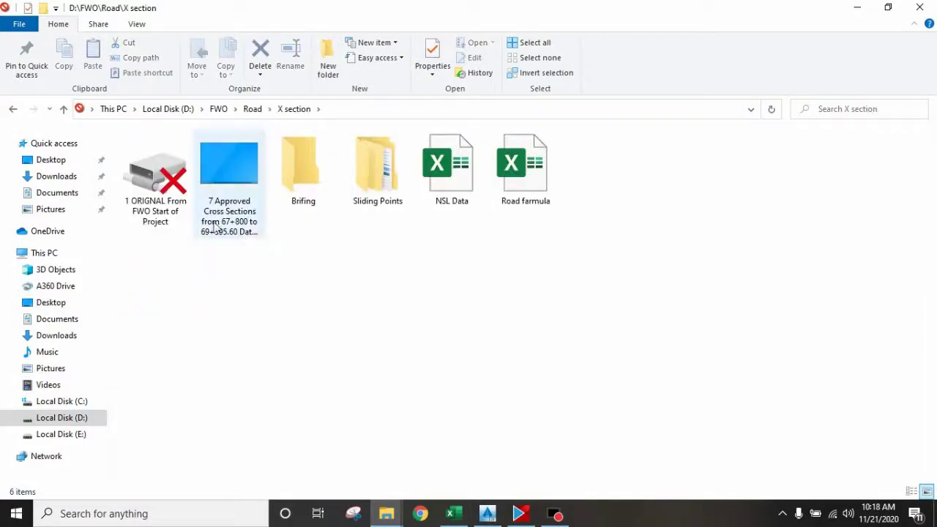
double_click(244, 182)
click(144, 286)
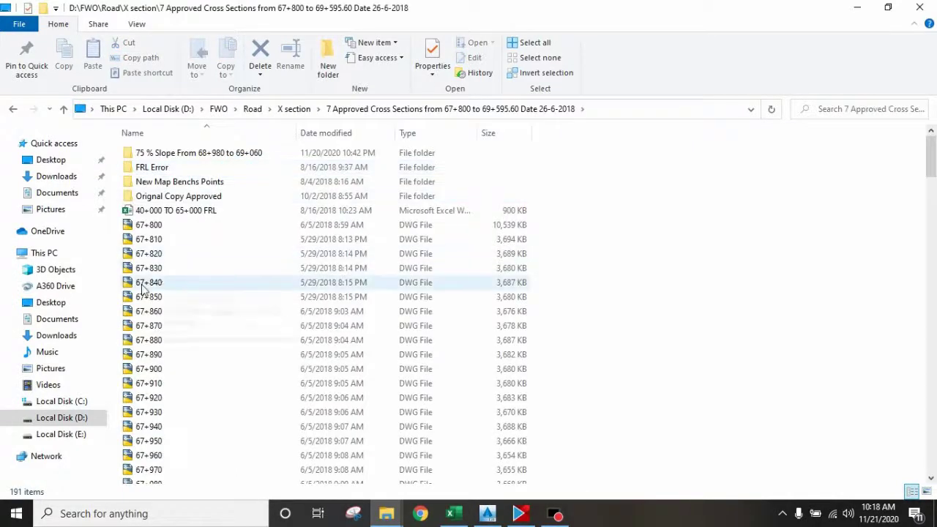
double_click(143, 286)
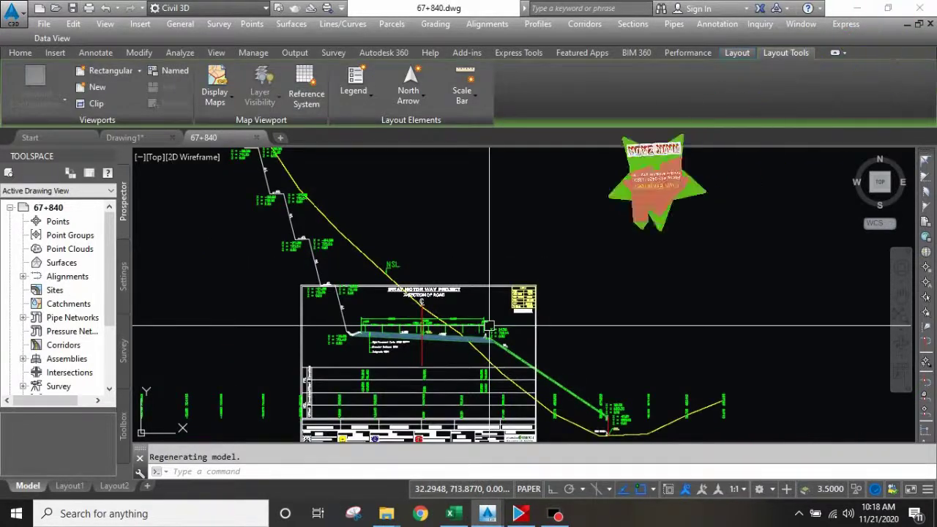
Pan and zoom around the 67+840 section sheet, selecting the alignment running through it.
mouse_move(480, 347)
middle_down()
mouse_move(485, 335)
mouse_move(462, 316)
middle_up()
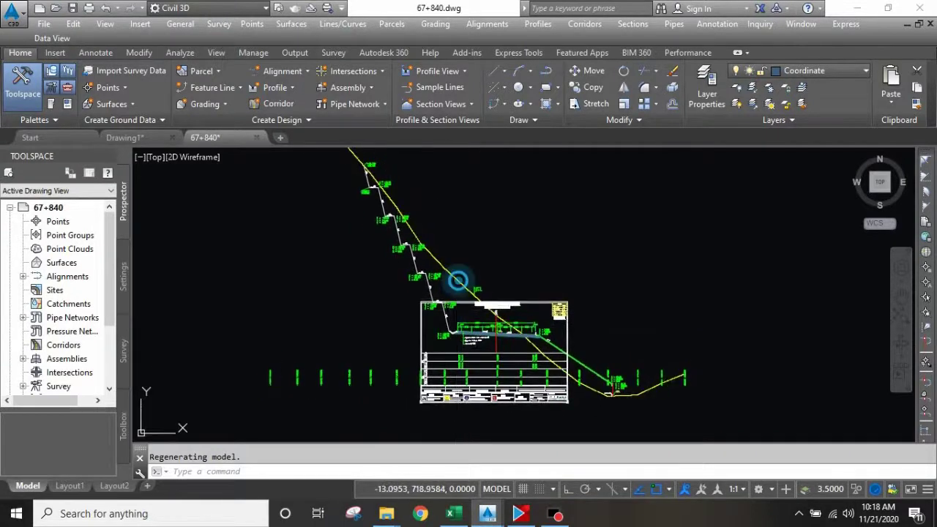
click(455, 278)
scroll(454, 278, up, 3)
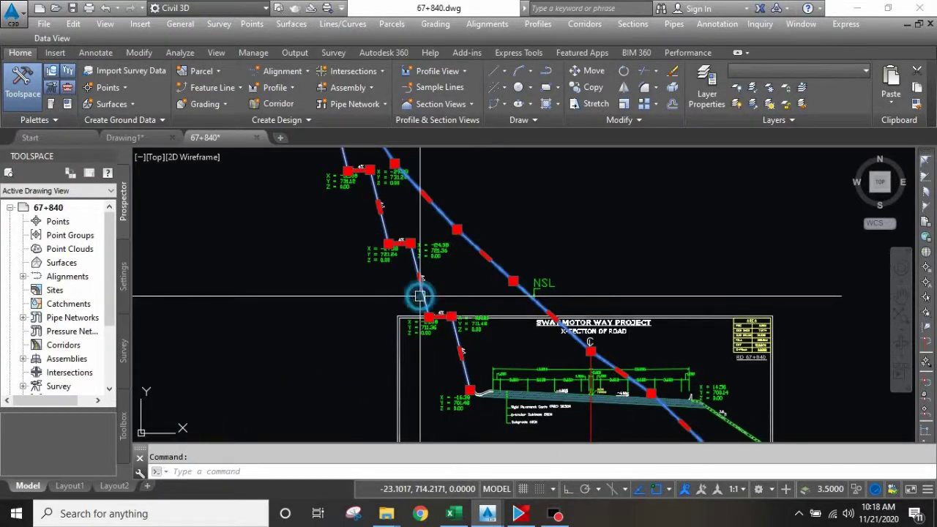
scroll(344, 272, down, 3)
scroll(410, 276, up, 3)
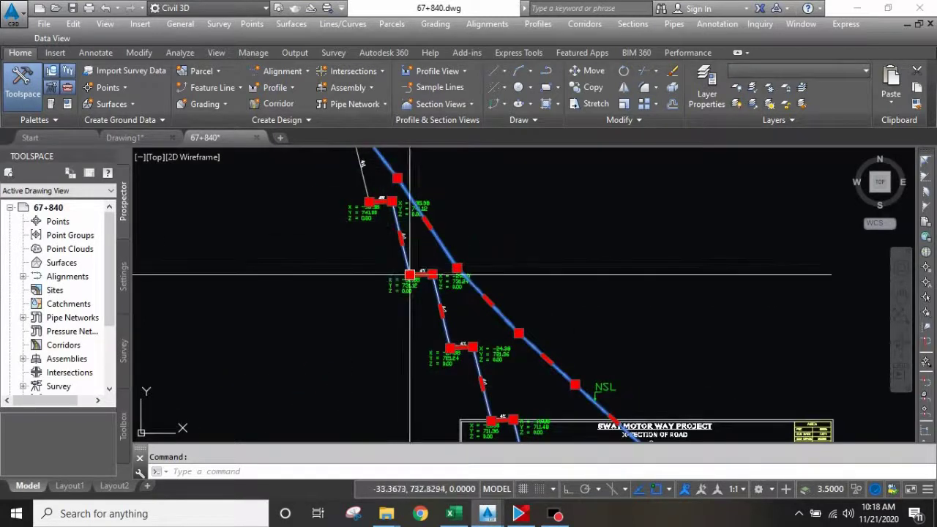
middle_drag(467, 351, 399, 303)
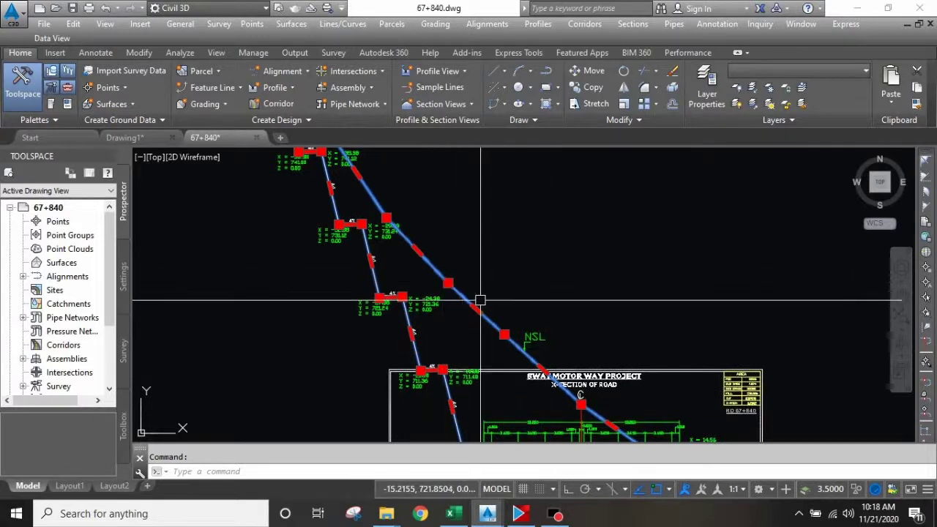
scroll(480, 300, down, 1)
scroll(479, 305, down, 1)
scroll(477, 308, up, 3)
scroll(512, 329, up, 3)
Zoom in on the left road edge's pavement layers and select the road surface polyline.
middle_drag(599, 320, 681, 321)
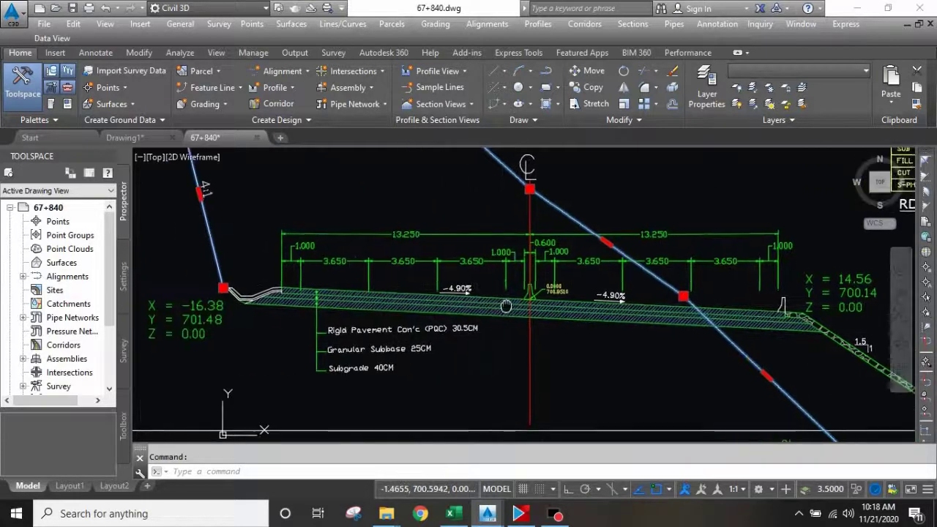
middle_drag(591, 294, 630, 305)
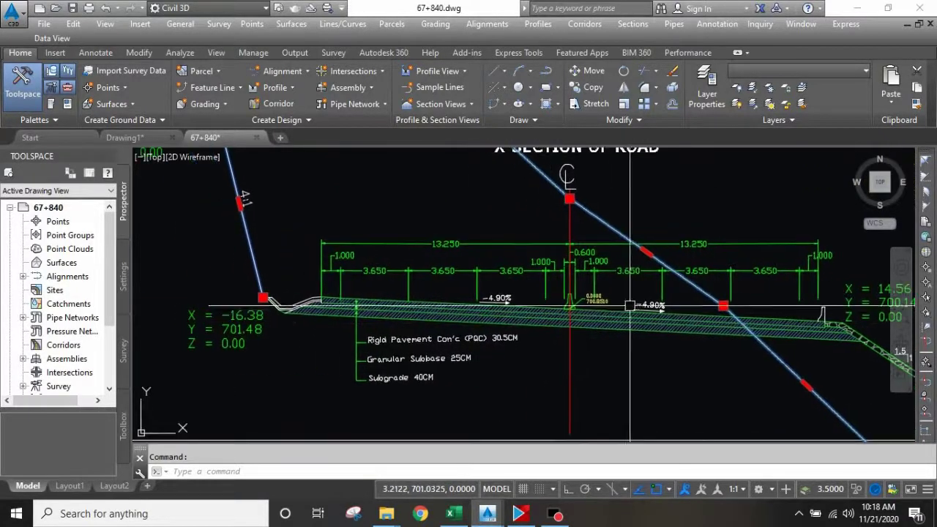
scroll(491, 298, up, 4)
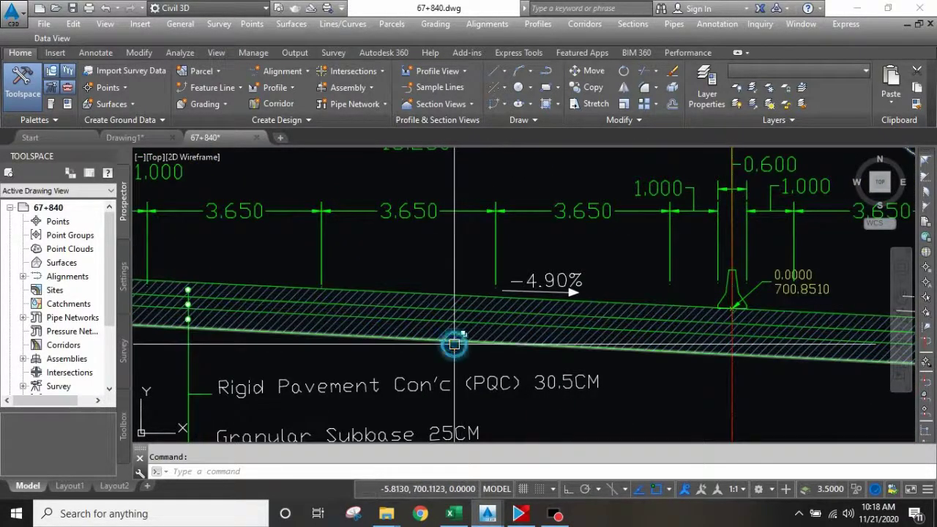
scroll(454, 344, down, 3)
scroll(453, 344, down, 1)
middle_drag(447, 329, 510, 333)
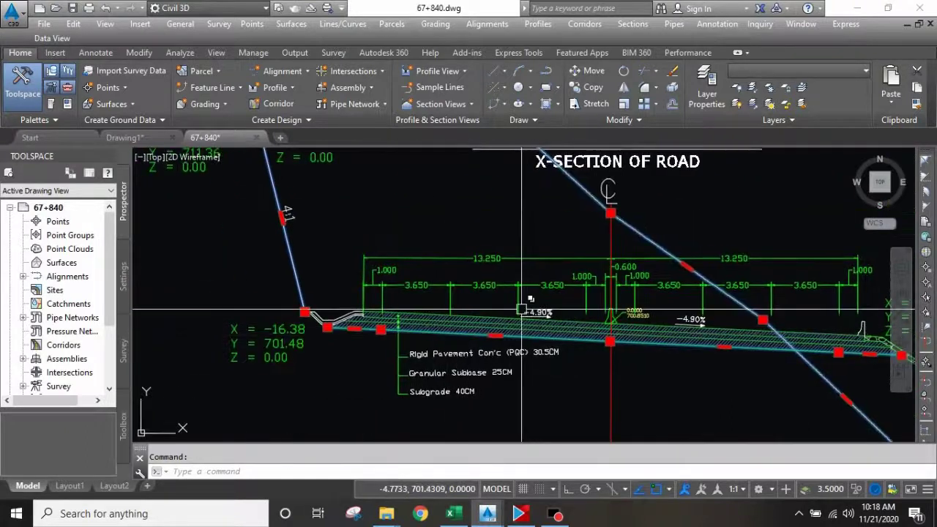
scroll(330, 317, up, 3)
scroll(311, 237, up, 2)
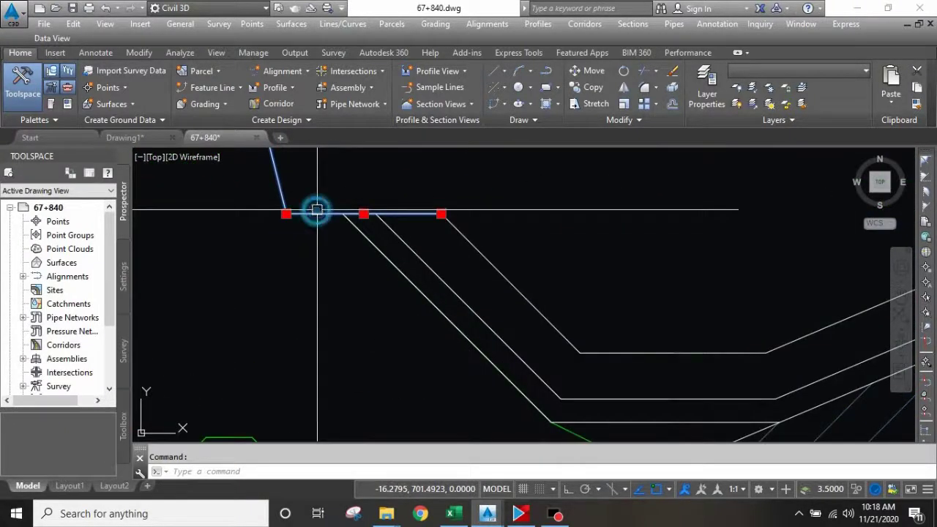
scroll(329, 241, down, 2)
click(368, 254)
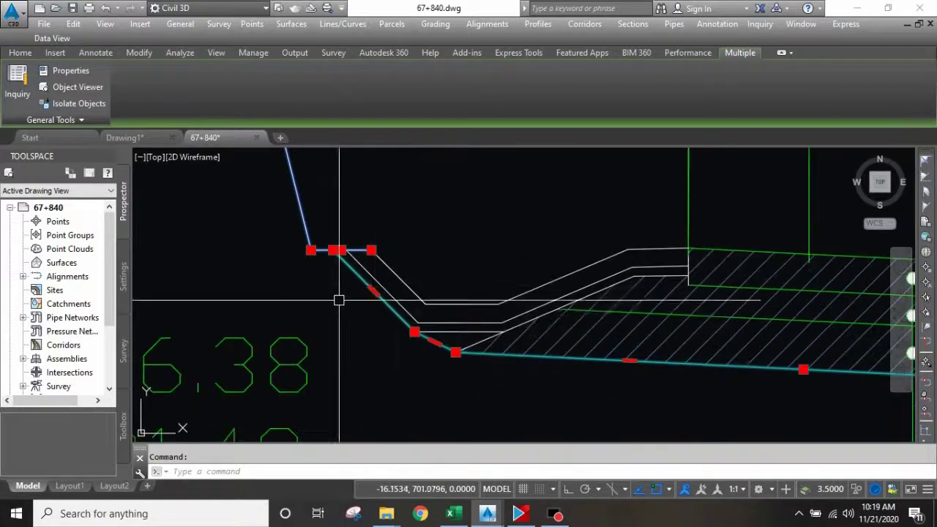
Zoom to the road edge, try picking the small hatch at the R.O.W marker, then cancel.
middle_drag(339, 299, 294, 288)
scroll(352, 312, down, 2)
scroll(377, 323, down, 1)
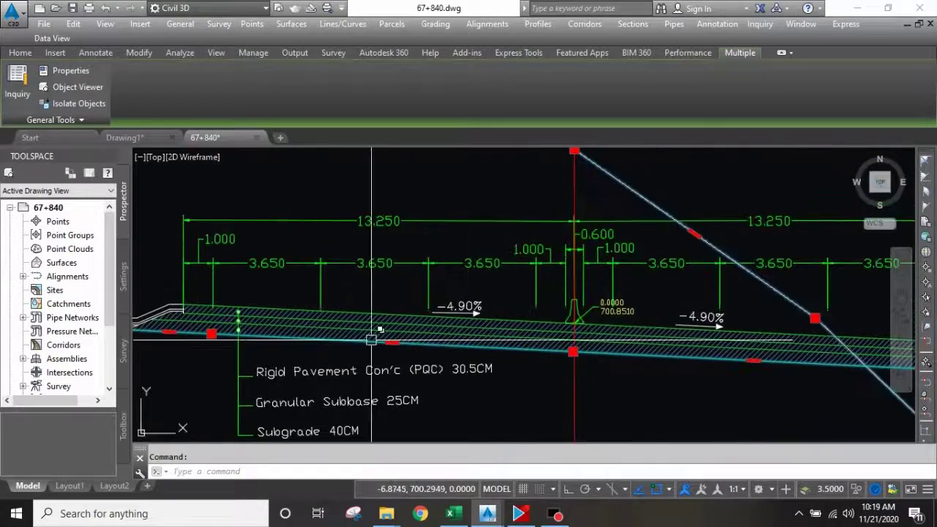
scroll(494, 337, down, 2)
scroll(529, 348, down, 2)
scroll(522, 330, up, 1)
scroll(585, 326, up, 1)
scroll(630, 351, up, 1)
scroll(666, 380, up, 1)
scroll(673, 388, up, 1)
scroll(613, 359, up, 3)
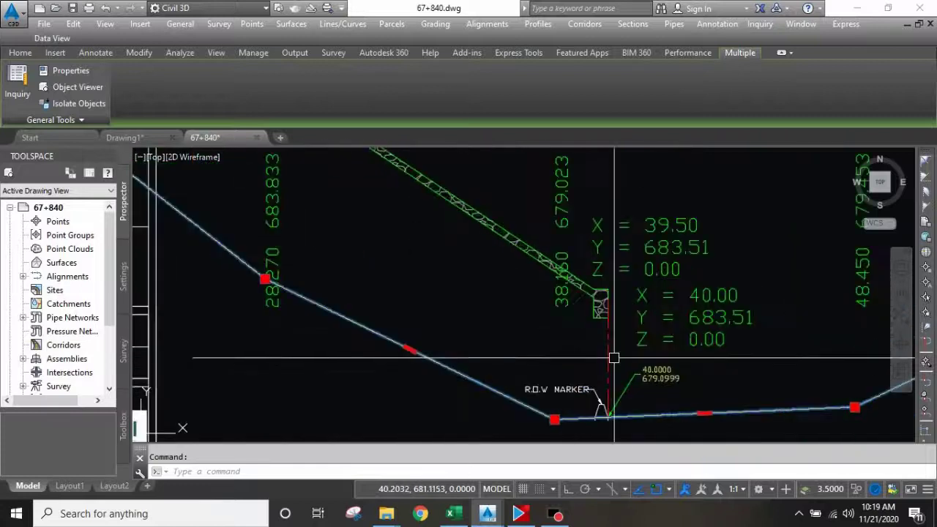
click(600, 325)
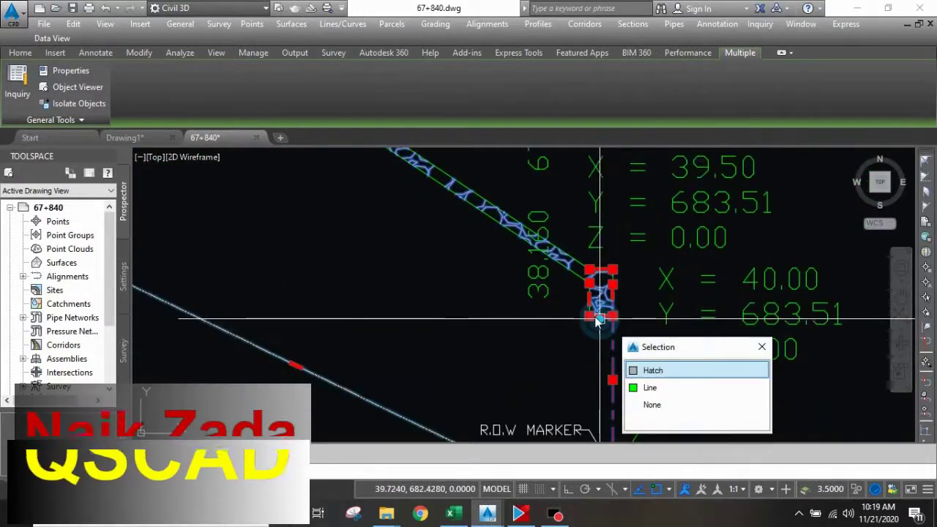
click(627, 369)
scroll(593, 308, up, 3)
click(593, 295)
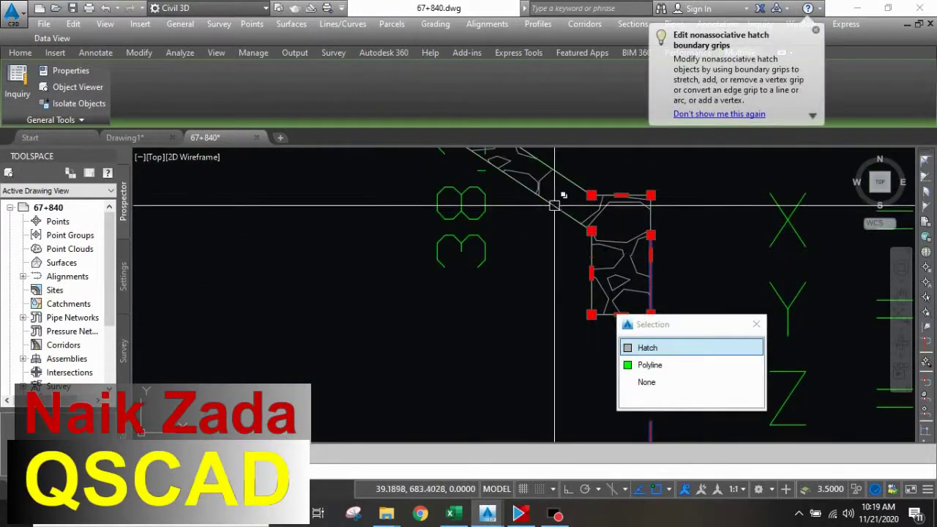
scroll(551, 285, up, 3)
key(Escape)
Select the marker hatch and window-select the objects around it.
scroll(553, 304, up, 2)
scroll(553, 307, up, 2)
click(534, 311)
scroll(537, 303, down, 3)
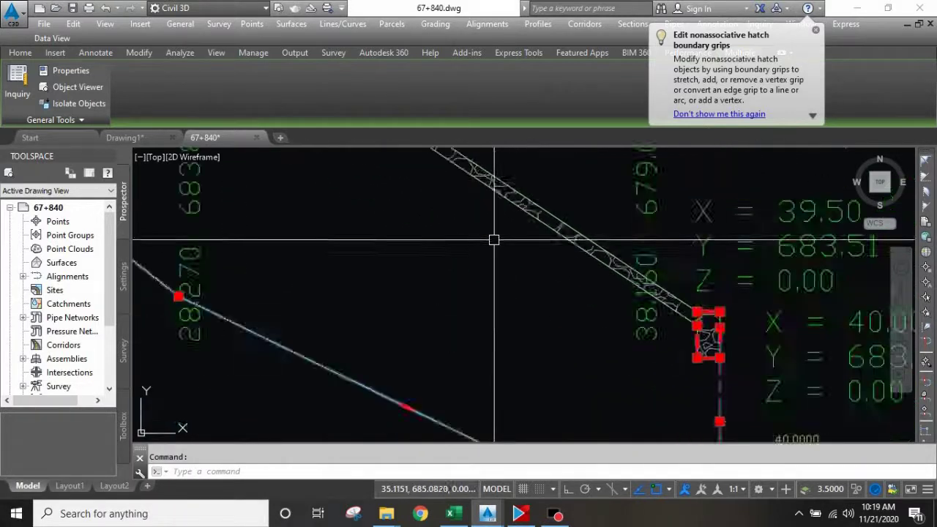
scroll(494, 240, down, 3)
click(490, 266)
click(670, 342)
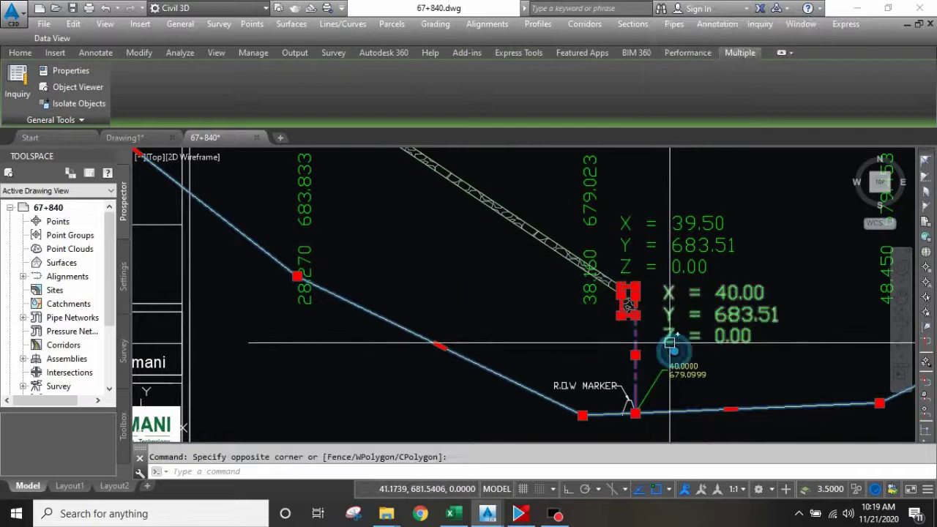
Window-select the section's edge lines and zoom out to check the whole cross-section.
scroll(621, 304, up, 2)
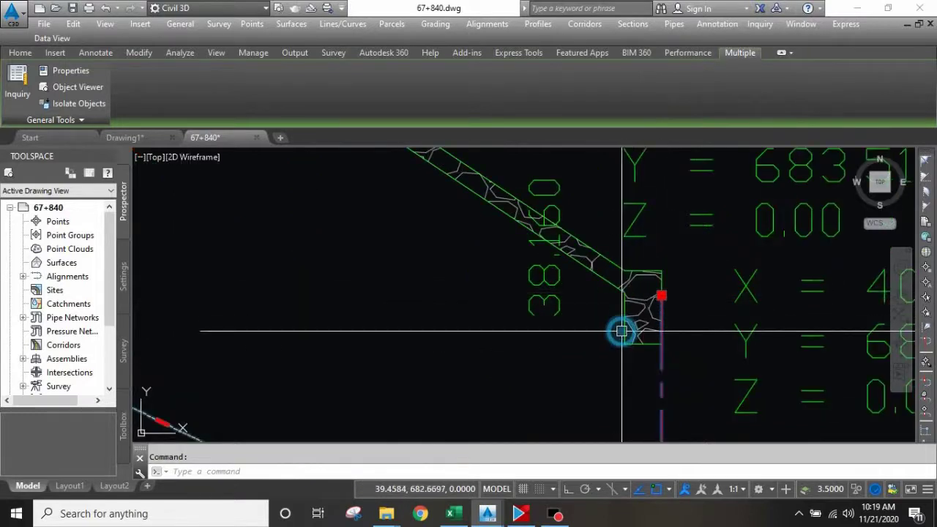
scroll(608, 285, up, 2)
scroll(608, 288, up, 2)
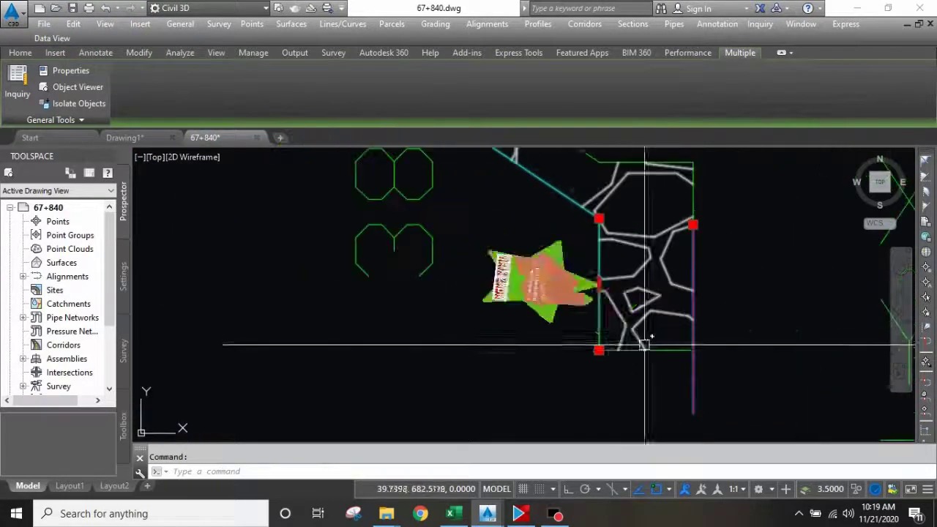
click(554, 341)
click(716, 375)
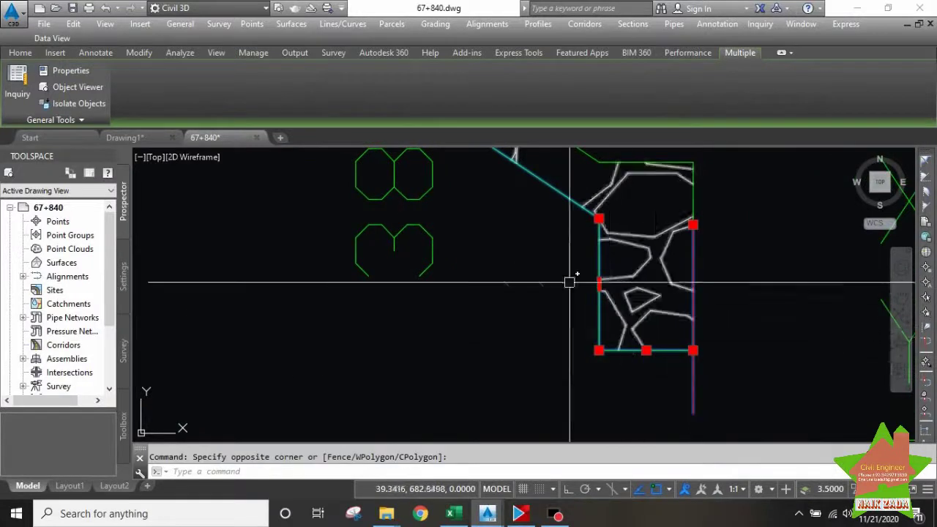
scroll(569, 278, up, 3)
scroll(627, 344, down, 5)
middle_drag(628, 343, 668, 382)
scroll(585, 383, down, 2)
text(co)
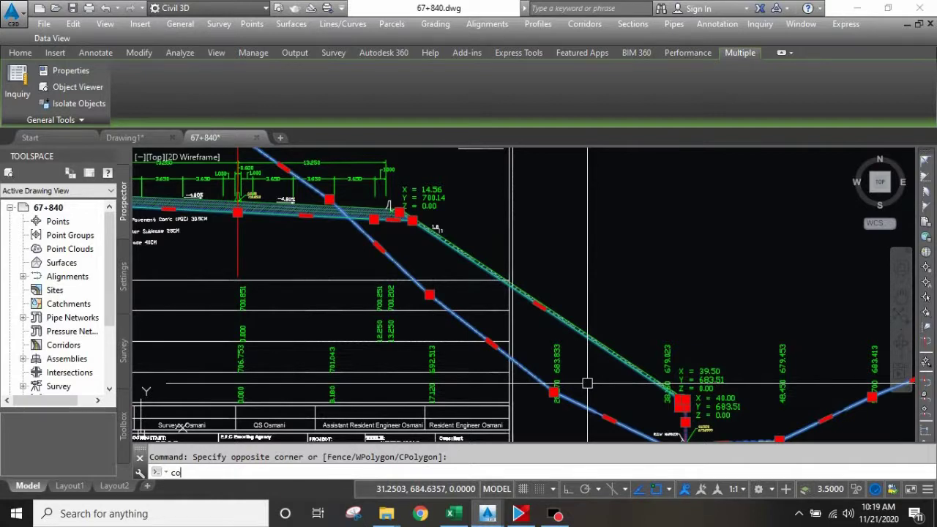
Copy the selected section lines into empty space to the right.
key(Return)
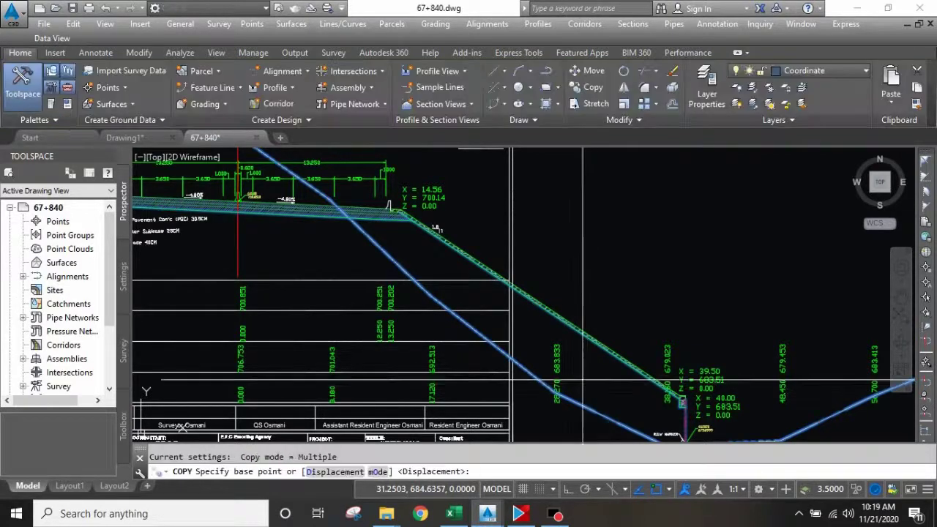
click(482, 317)
scroll(519, 358, down, 3)
scroll(518, 358, down, 5)
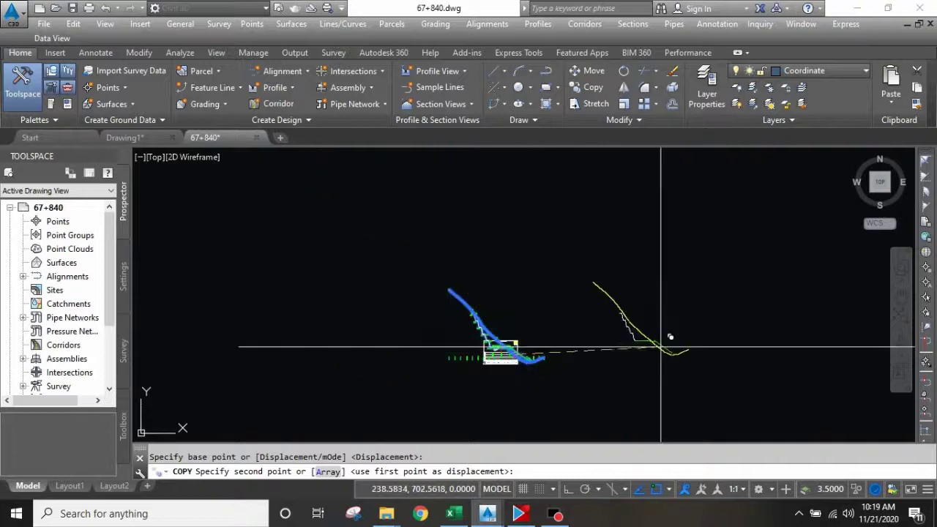
click(656, 347)
scroll(644, 322, up, 5)
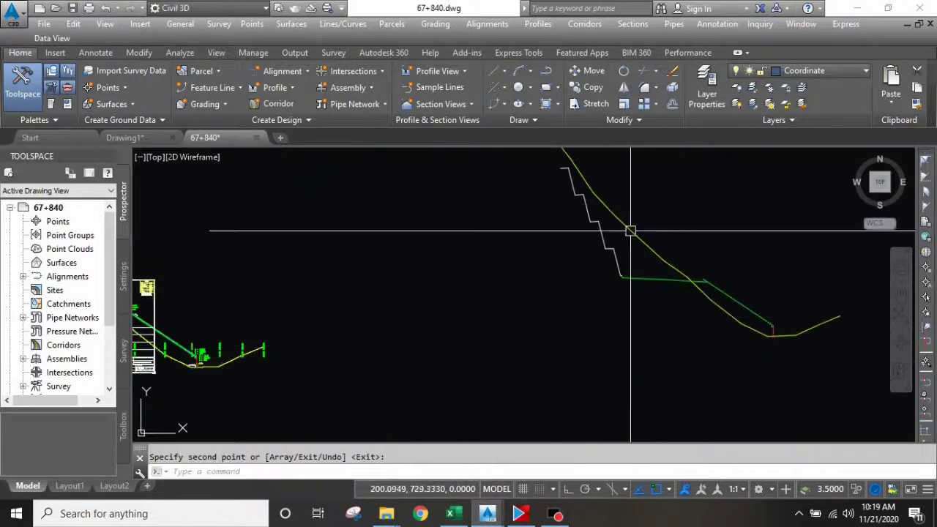
scroll(334, 247, down, 3)
scroll(345, 266, up, 5)
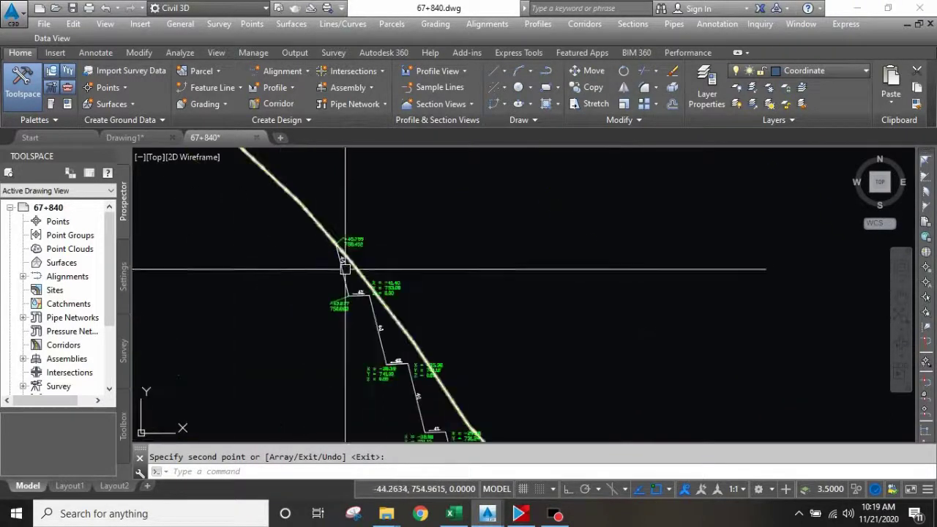
key(Return)
Copy one more line of the original section onto the copied section with CO.
click(343, 276)
scroll(343, 277, down, 2)
scroll(429, 297, up, 2)
scroll(405, 265, up, 4)
scroll(404, 265, up, 2)
text(co)
key(Return)
scroll(395, 268, up, 1)
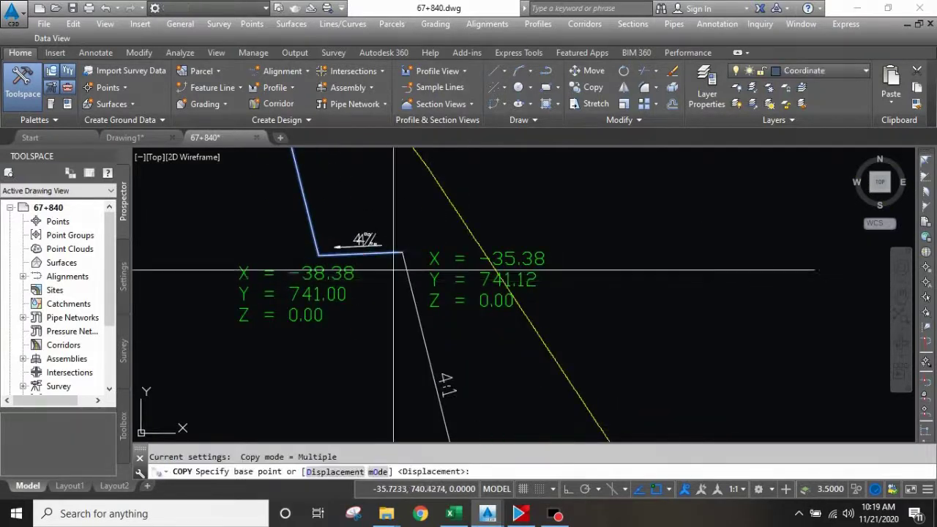
click(402, 253)
scroll(410, 293, down, 4)
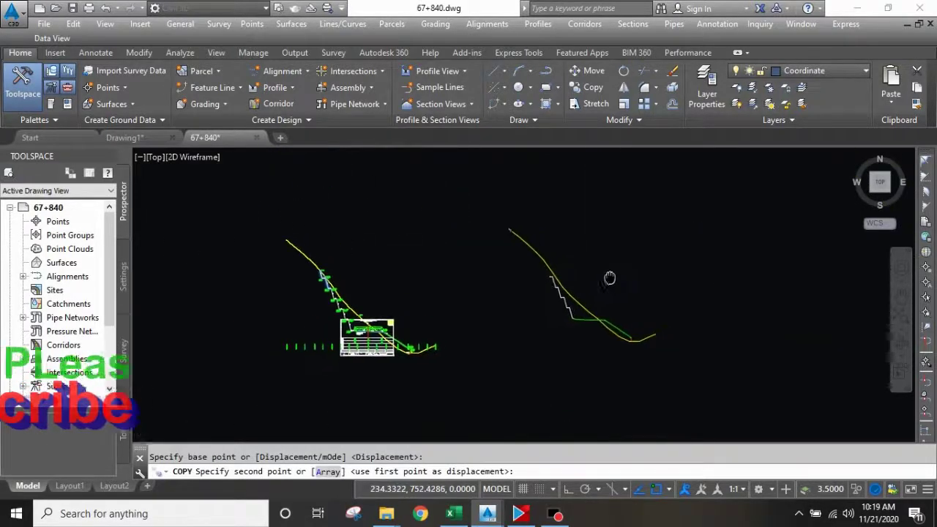
scroll(498, 294, up, 4)
click(547, 288)
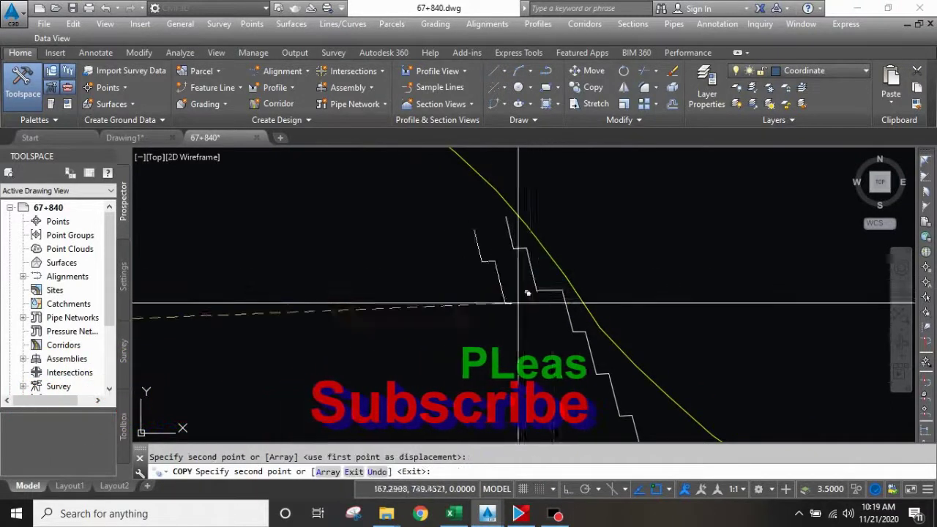
key(Return)
Erase the surplus duplicated line and bring the copied section fully into view.
click(519, 277)
text(e)
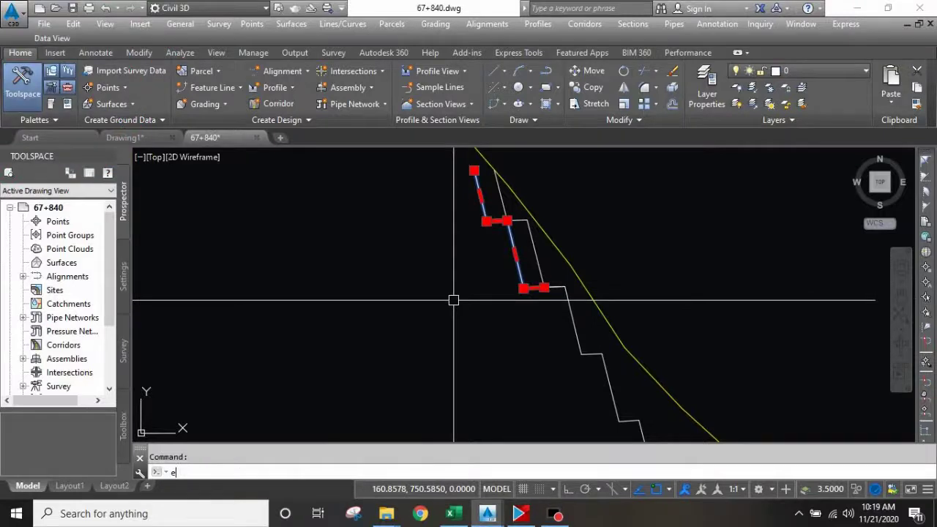
key(Return)
scroll(529, 271, down, 3)
middle_drag(529, 271, 497, 236)
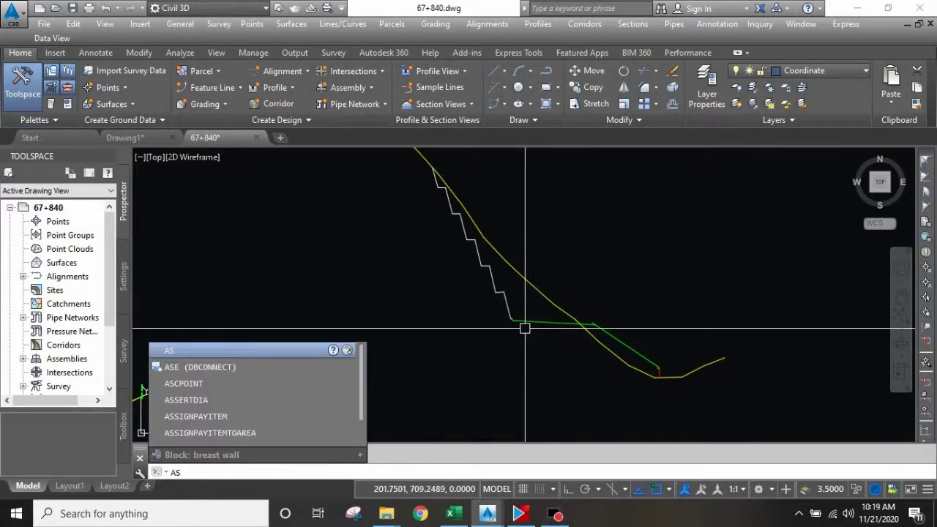
Run the AS area routine and label the upper enclosed area of the copied section.
key(Return)
click(523, 301)
scroll(536, 303, up, 1)
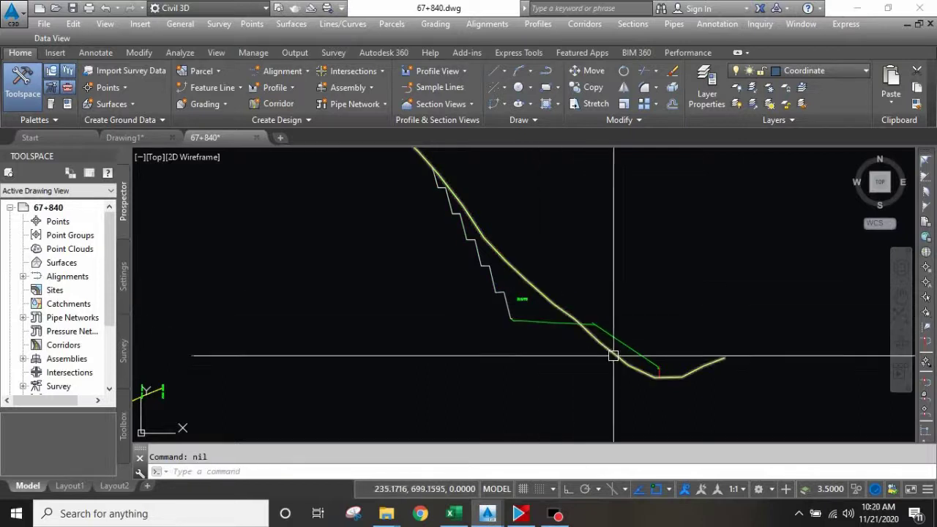
scroll(610, 356, up, 2)
scroll(634, 366, up, 1)
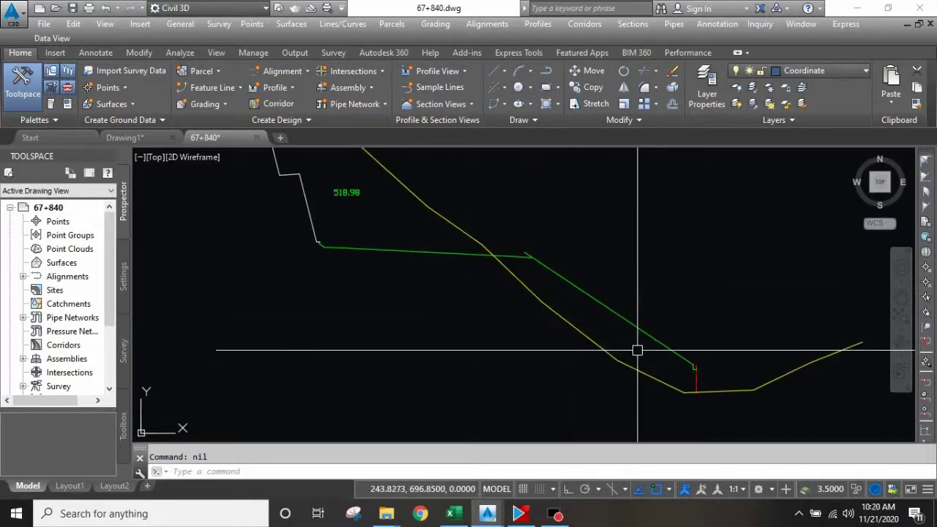
key(BackSpace)
key(BackSpace)
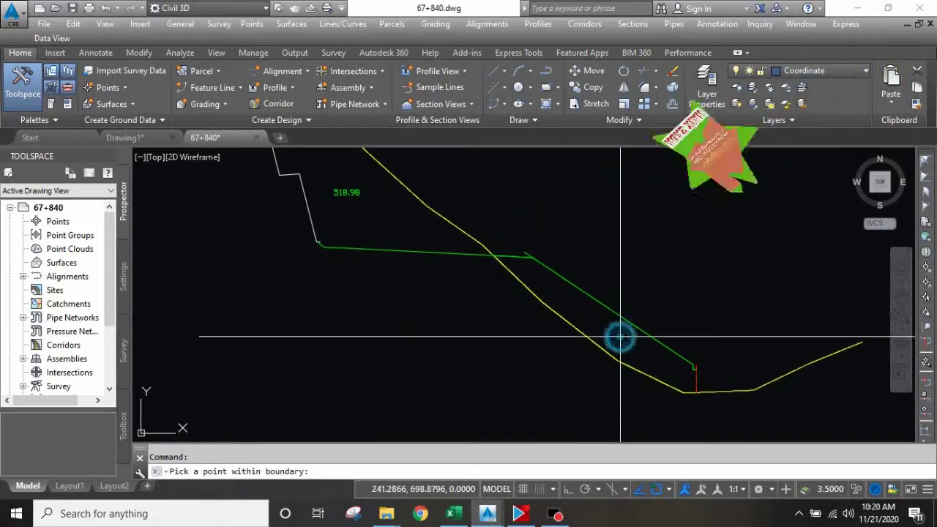
Label the lower enclosed area, then pan to show both sections with room for test shapes.
click(617, 353)
scroll(618, 352, up, 3)
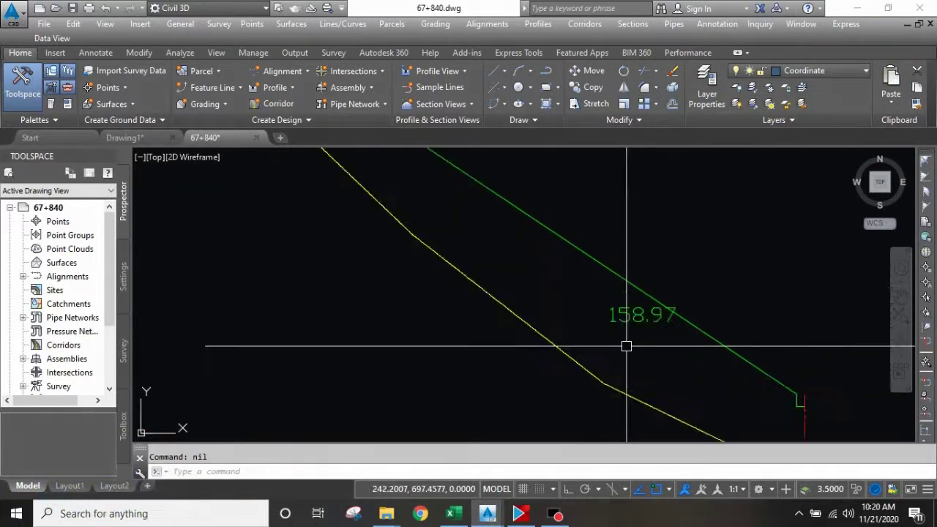
scroll(634, 322, down, 3)
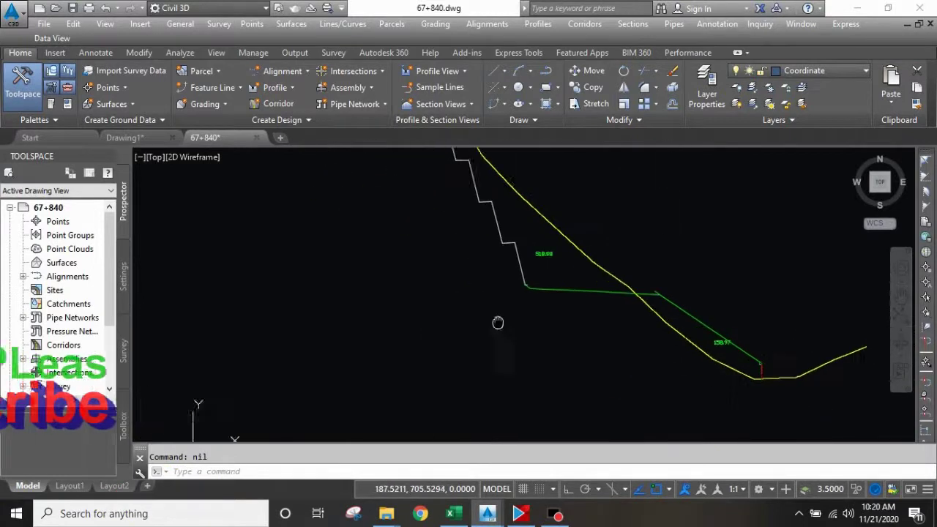
scroll(578, 275, up, 3)
scroll(579, 274, down, 2)
scroll(513, 268, down, 1)
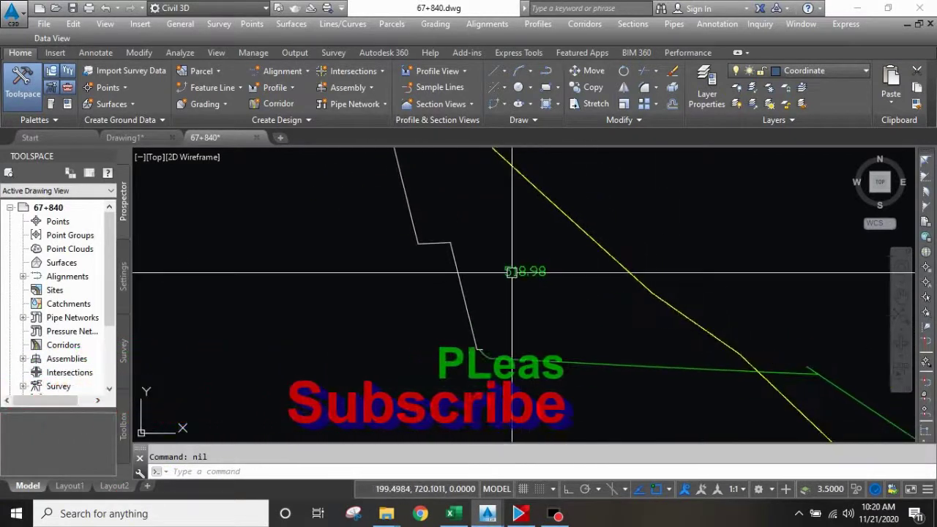
scroll(494, 257, down, 1)
scroll(508, 317, down, 1)
scroll(475, 314, down, 2)
mouse_move(461, 310)
middle_down()
mouse_move(481, 300)
mouse_move(479, 272)
middle_up()
mouse_move(560, 274)
middle_down()
mouse_move(600, 271)
mouse_move(541, 280)
middle_up()
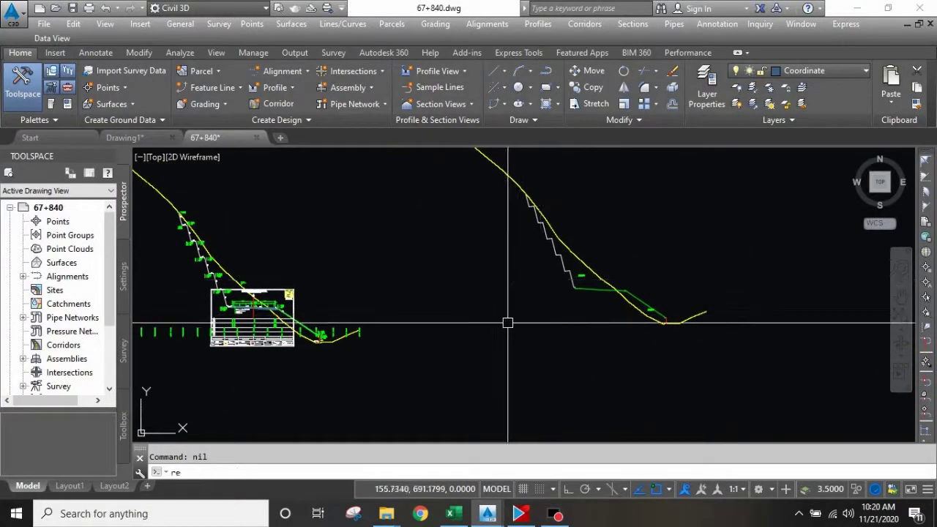
Draw three test rectangles beside the sections with RECTANG.
click(418, 374)
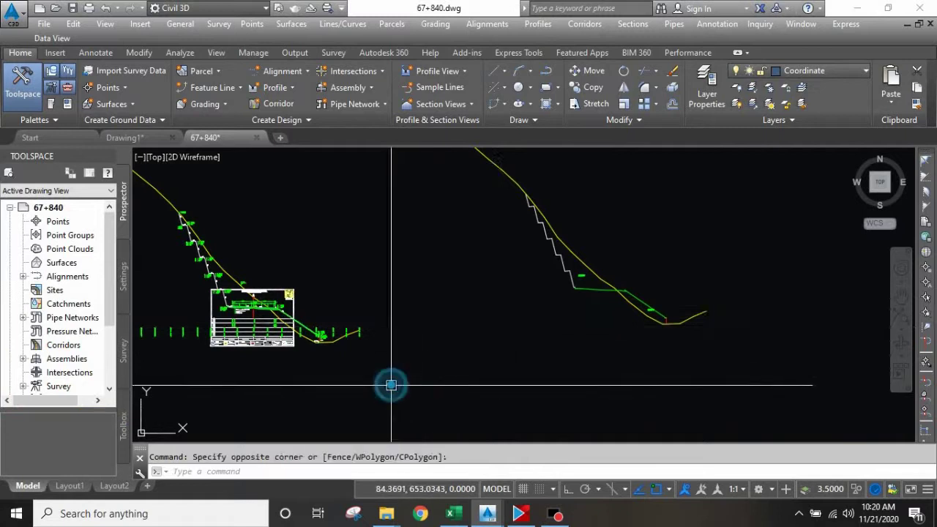
text(rec)
key(Return)
click(429, 348)
click(492, 388)
key(Return)
click(552, 356)
click(633, 388)
key(Return)
click(461, 289)
click(521, 317)
Draw an irregular five-vertex closed test polygon as a polyline.
text(l)
key(Return)
click(351, 194)
click(475, 209)
click(473, 240)
click(446, 256)
click(328, 223)
middle_drag(439, 245, 444, 270)
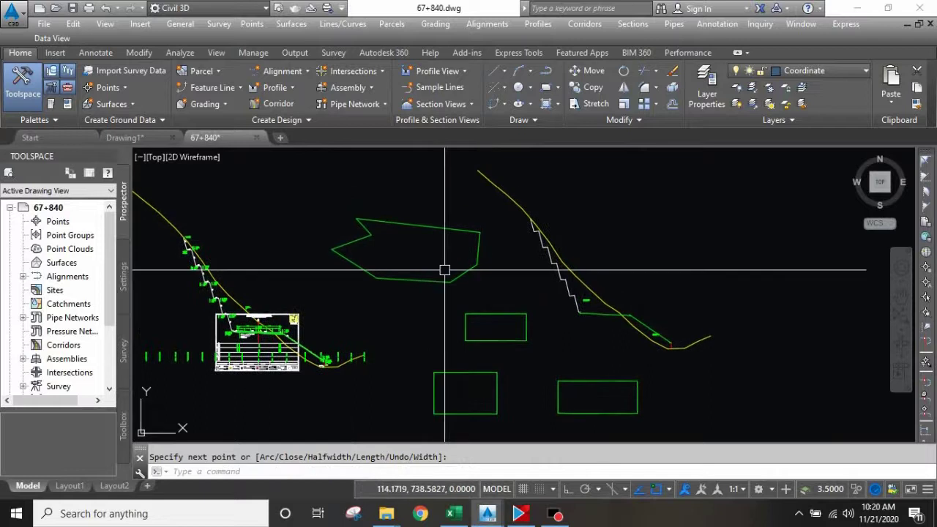
Run the AS routine and pick inside the test shapes to label their areas, including 2418.35.
key(Return)
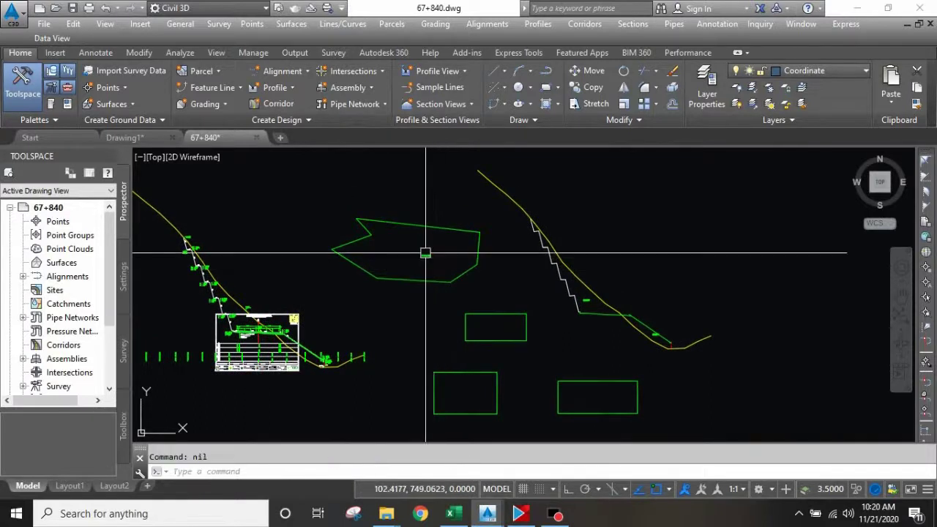
scroll(425, 253, up, 5)
scroll(432, 257, down, 3)
scroll(488, 293, down, 2)
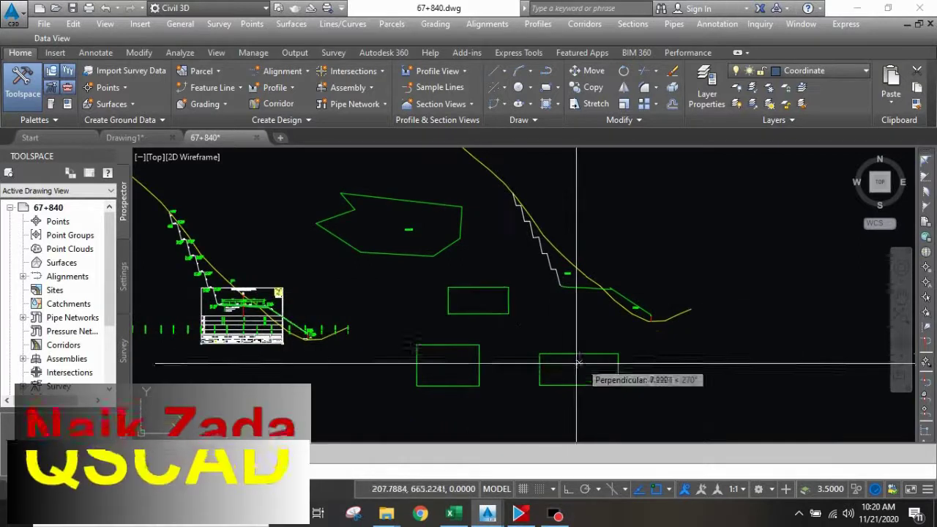
click(577, 366)
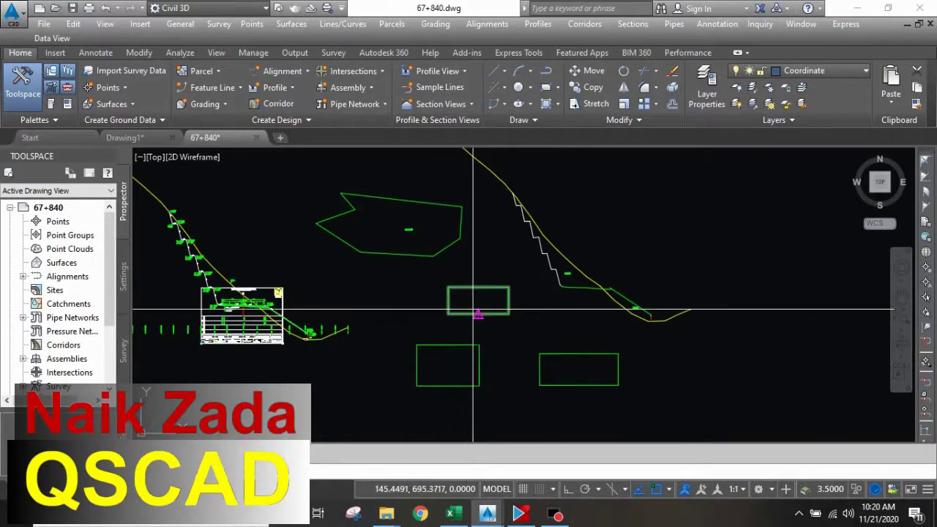
click(474, 303)
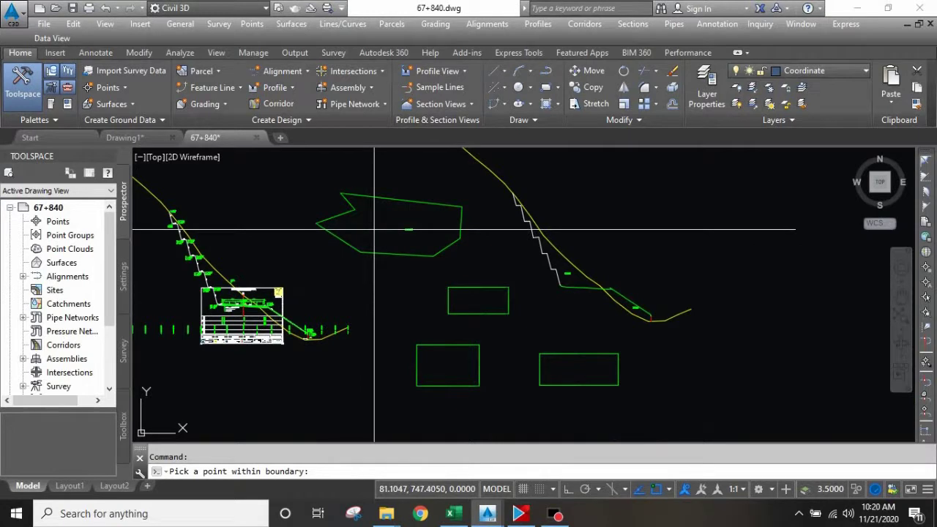
Draw a small test rectangle beside the existing ones with the rectangle command.
scroll(566, 337, up, 3)
scroll(551, 305, up, 2)
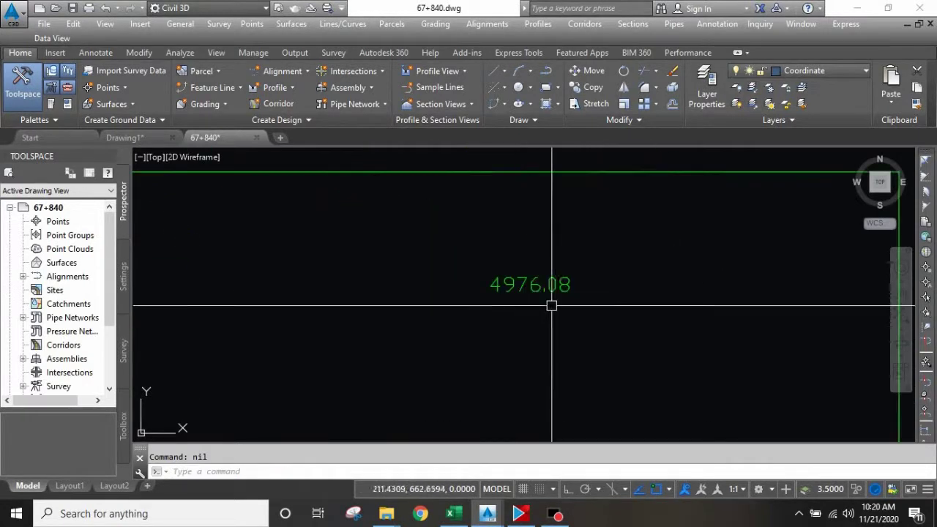
scroll(553, 305, down, 5)
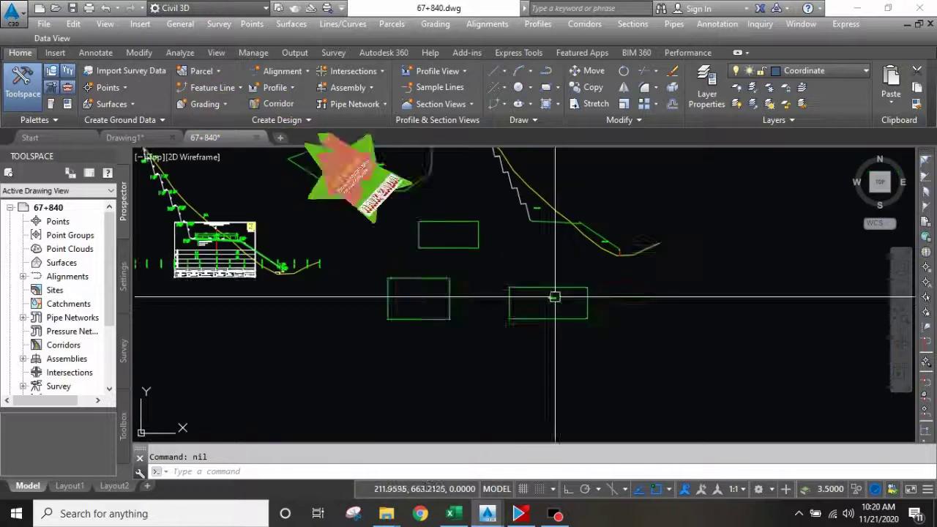
text(rec)
key(Return)
click(461, 324)
scroll(483, 335, up, 1)
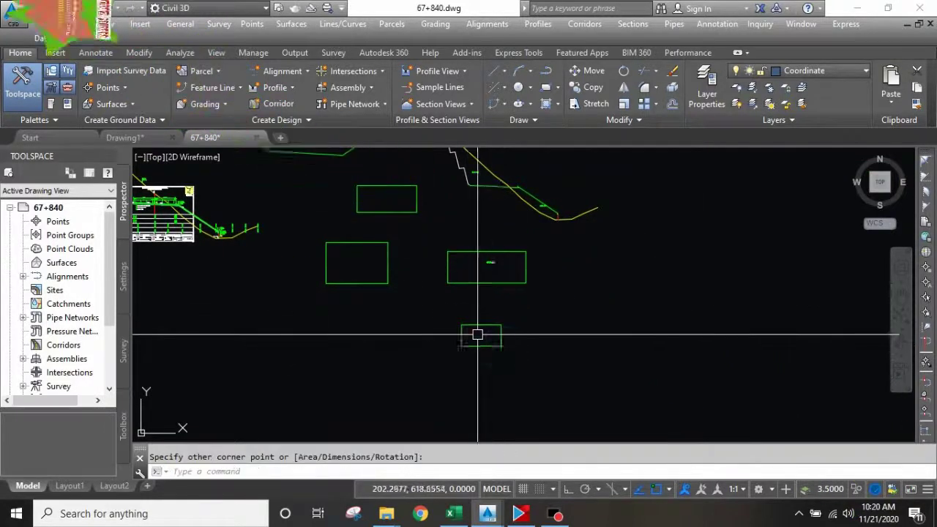
scroll(490, 322, up, 1)
Run the AS area routine to label the test rectangles with 987.54, 1317.53 and 329.98.
key(Return)
scroll(507, 350, down, 5)
key(Return)
scroll(456, 310, up, 2)
click(395, 260)
scroll(395, 260, up, 4)
scroll(372, 252, up, 1)
scroll(393, 272, down, 1)
scroll(393, 268, down, 3)
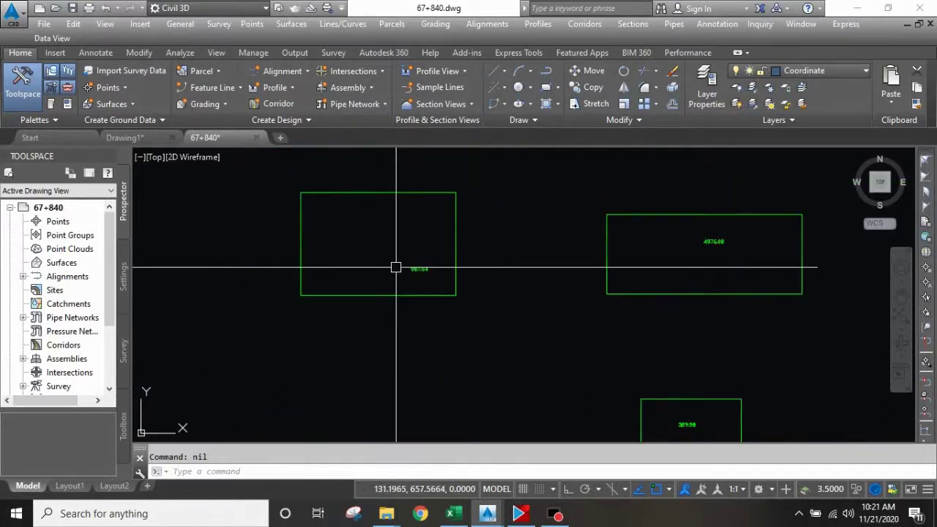
mouse_move(389, 280)
middle_down()
mouse_move(387, 231)
mouse_move(388, 240)
middle_up()
right_click(359, 227)
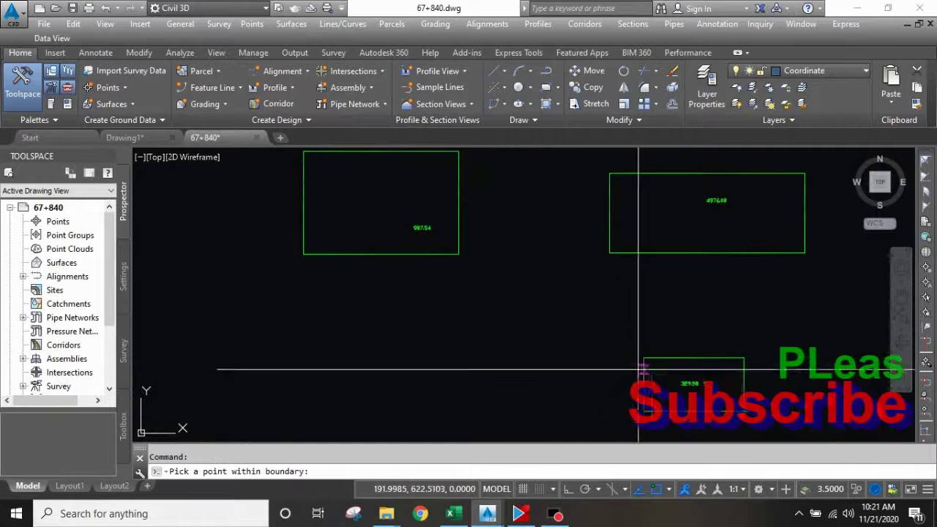
Pan and zoom across the drawing to review the road sections and labelled rectangles.
scroll(353, 228, up, 5)
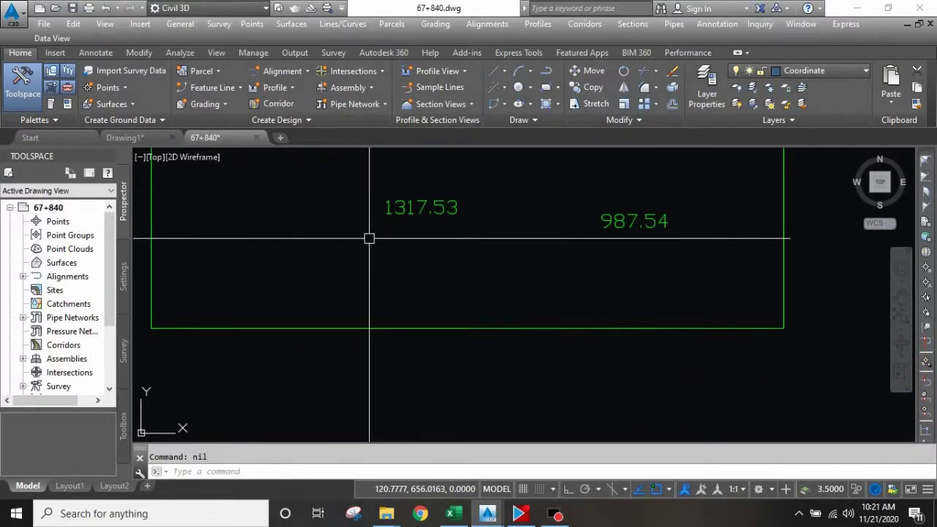
scroll(526, 229, down, 5)
middle_drag(628, 343, 506, 291)
scroll(747, 331, up, 3)
scroll(677, 328, down, 3)
scroll(413, 219, up, 1)
scroll(464, 246, up, 3)
scroll(589, 261, down, 3)
middle_drag(588, 261, 530, 280)
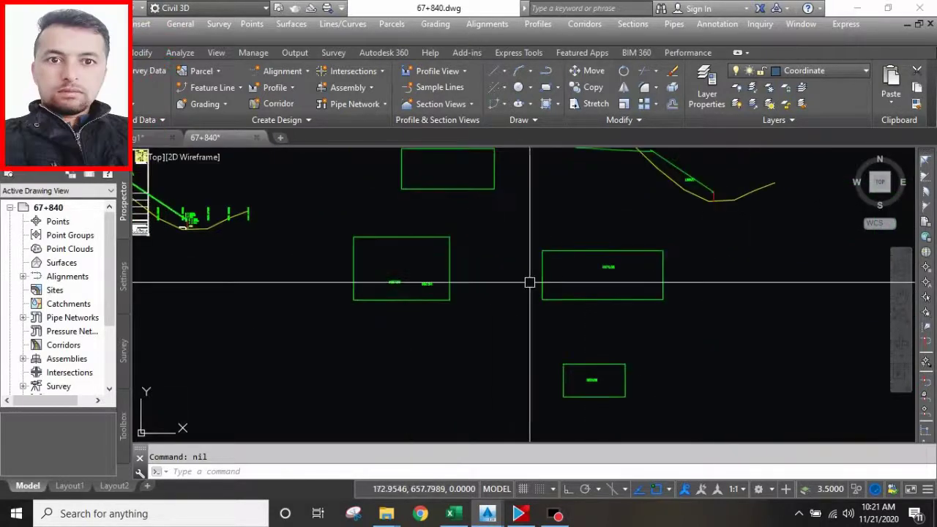
scroll(579, 281, up, 4)
scroll(592, 260, down, 4)
mouse_move(592, 260)
middle_down()
mouse_move(562, 294)
mouse_move(562, 281)
middle_up()
scroll(569, 284, up, 2)
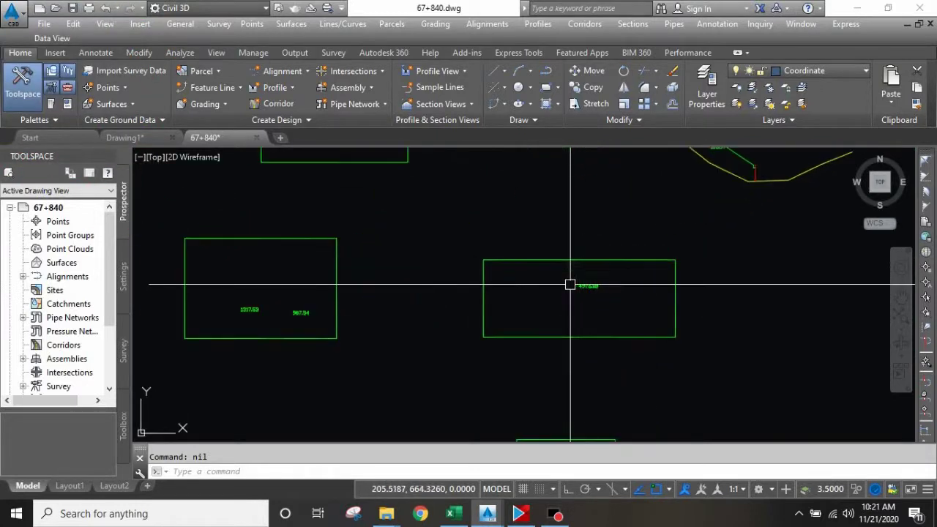
scroll(570, 284, down, 5)
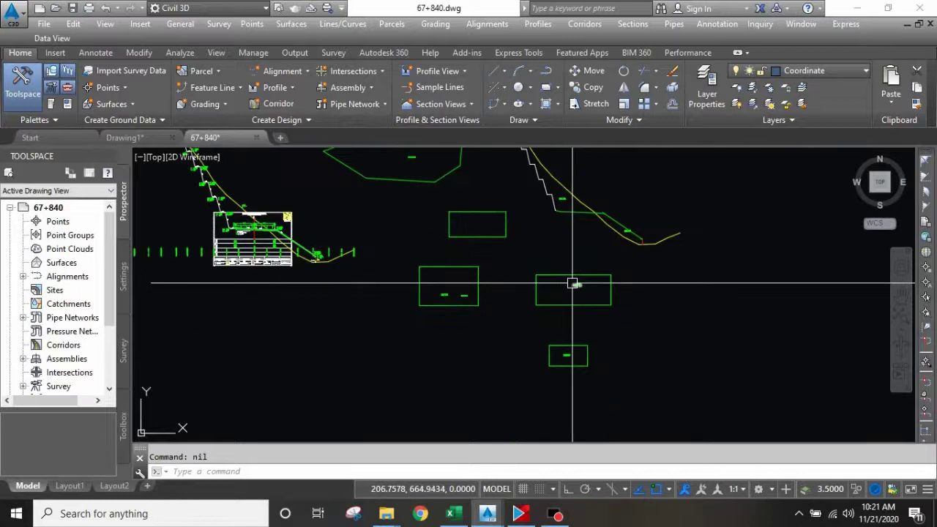
mouse_move(550, 266)
middle_down()
mouse_move(565, 281)
mouse_move(456, 264)
mouse_move(550, 259)
mouse_move(566, 277)
middle_up()
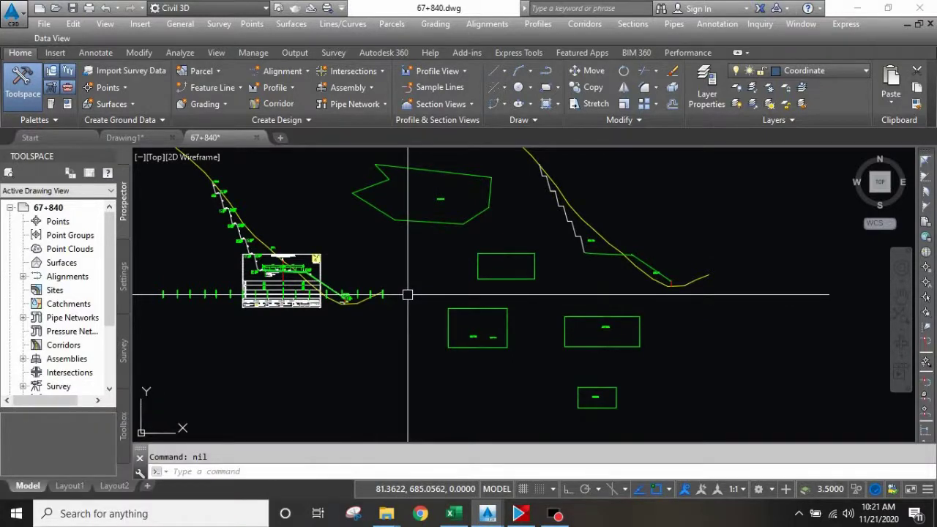
Load the Area 1 LISP file from the Support folder through APPLOAD.
text(ap)
key(Return)
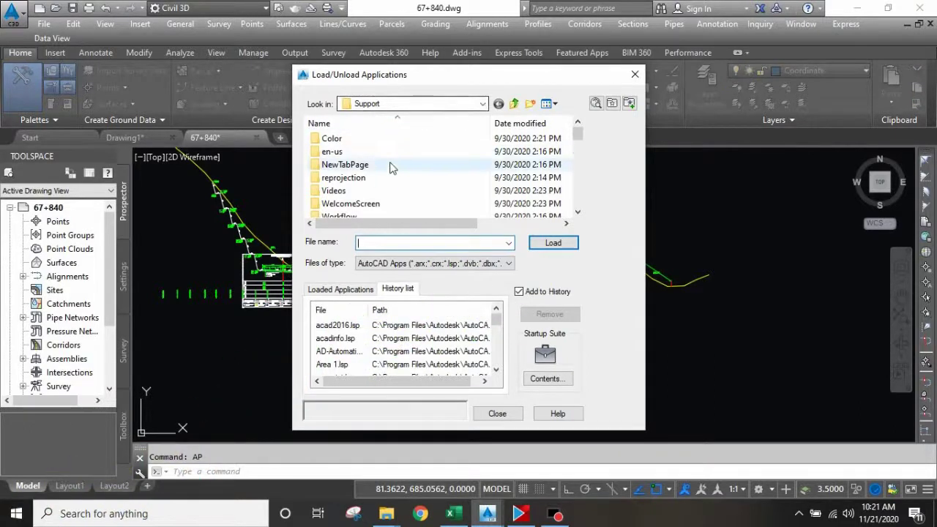
scroll(394, 172, down, 4)
scroll(392, 170, up, 2)
scroll(393, 163, up, 1)
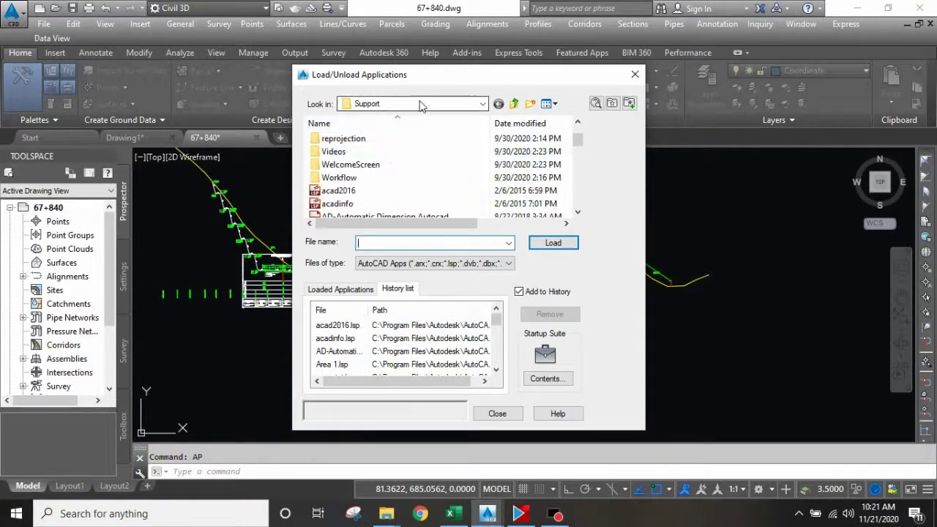
scroll(373, 165, down, 1)
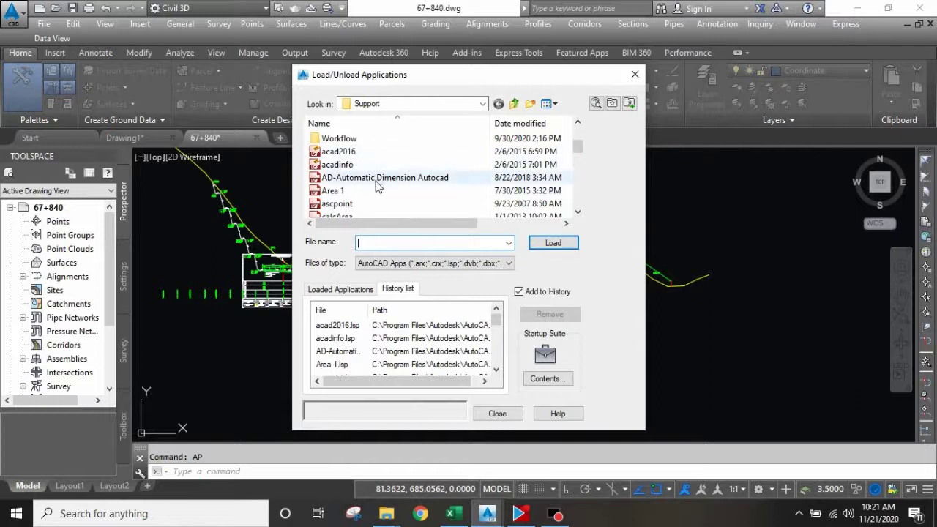
scroll(386, 183, down, 1)
click(331, 152)
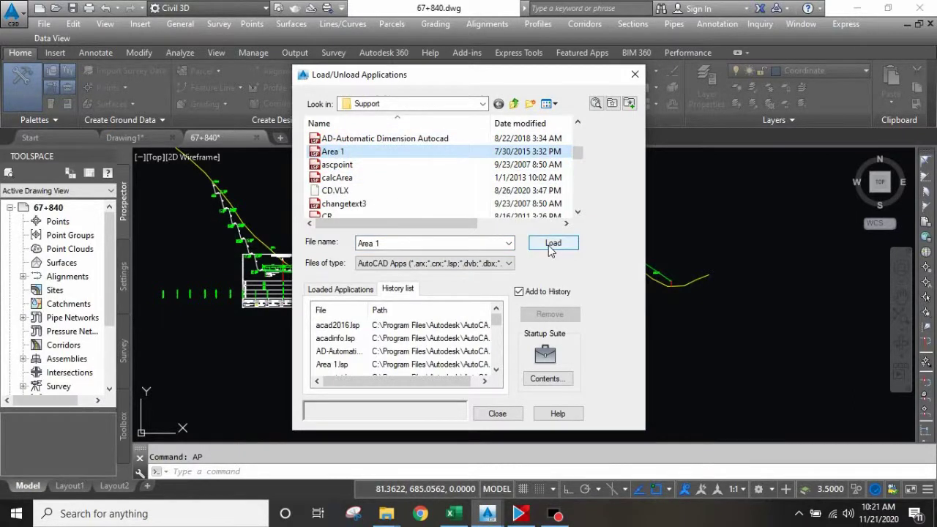
click(497, 414)
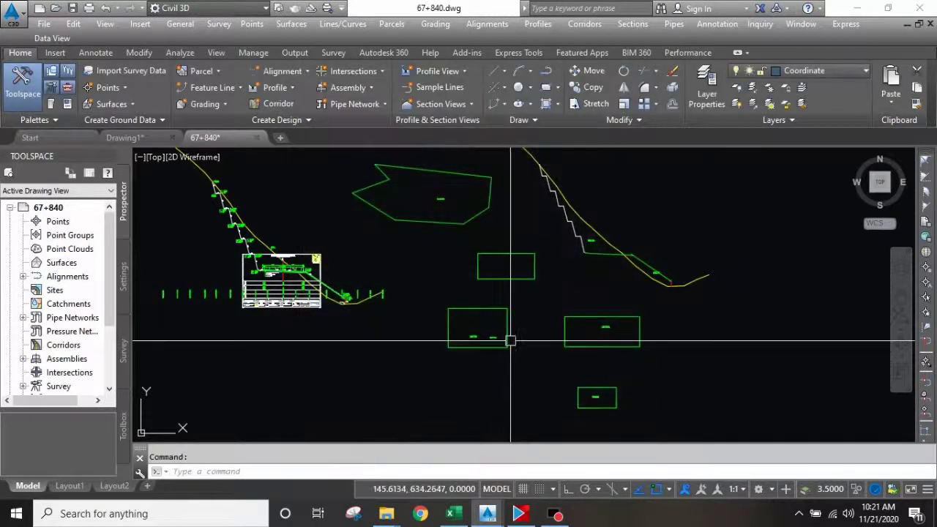
Pan around the 67+840 cross-section drawing to review the labelled areas.
mouse_move(502, 268)
middle_down()
mouse_move(511, 295)
mouse_move(581, 285)
middle_up()
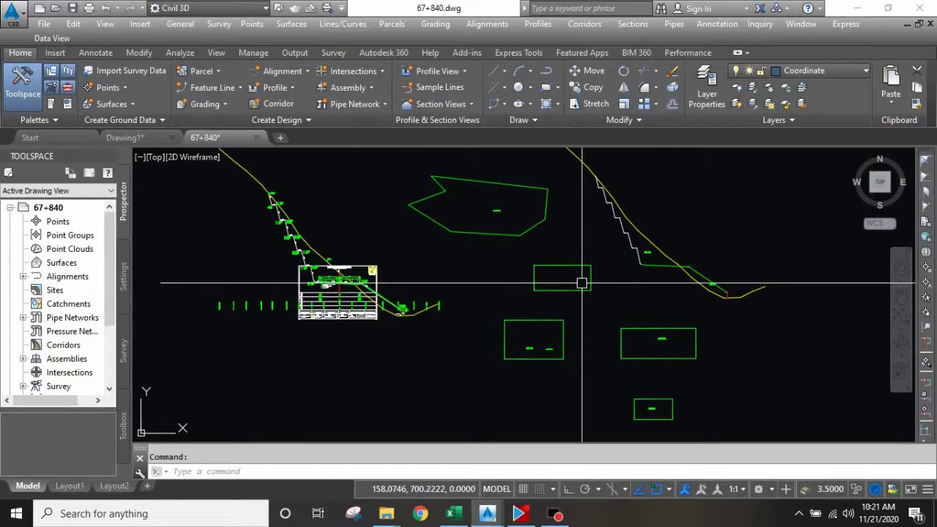
middle_drag(581, 283, 519, 287)
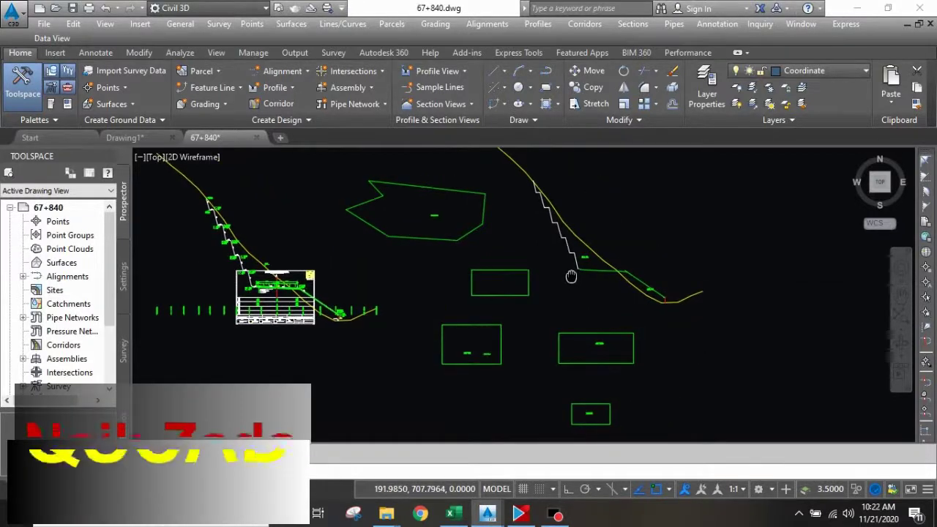
middle_drag(681, 256, 593, 256)
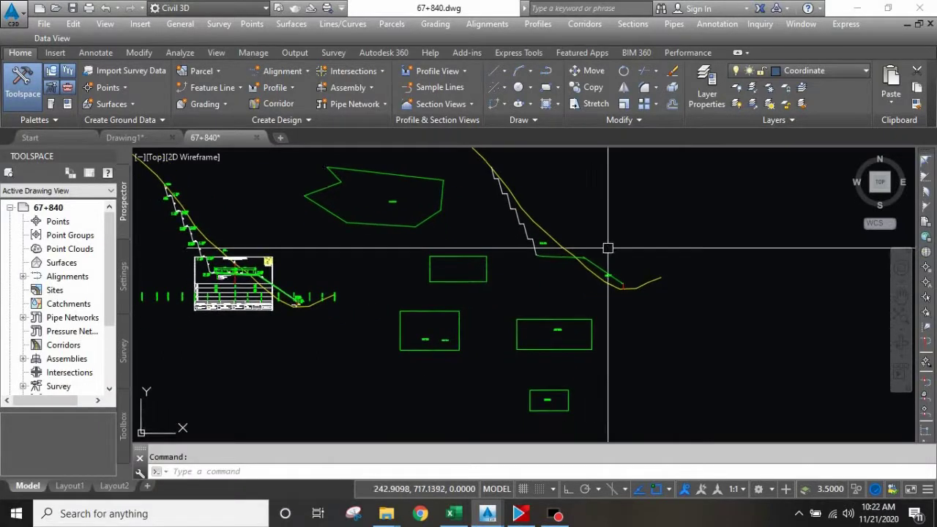
middle_drag(496, 194, 504, 200)
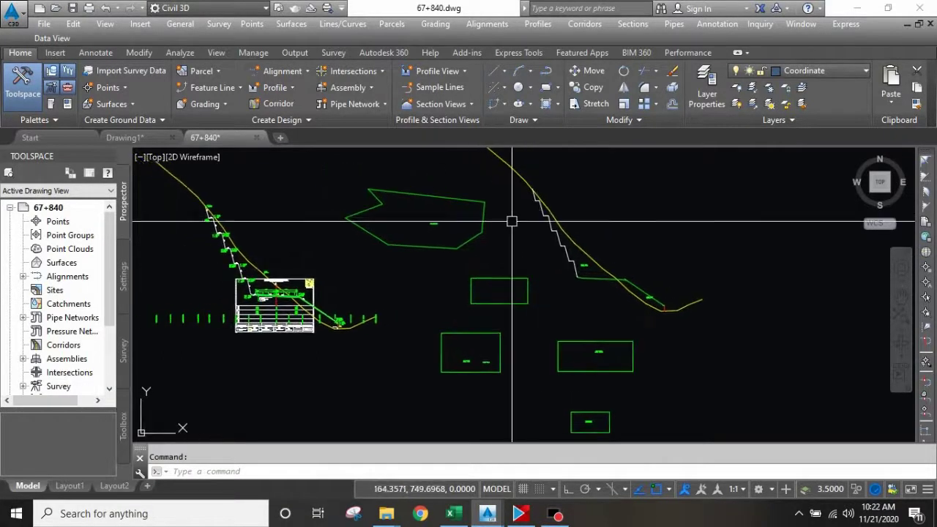
middle_drag(236, 244, 436, 251)
middle_drag(508, 274, 441, 271)
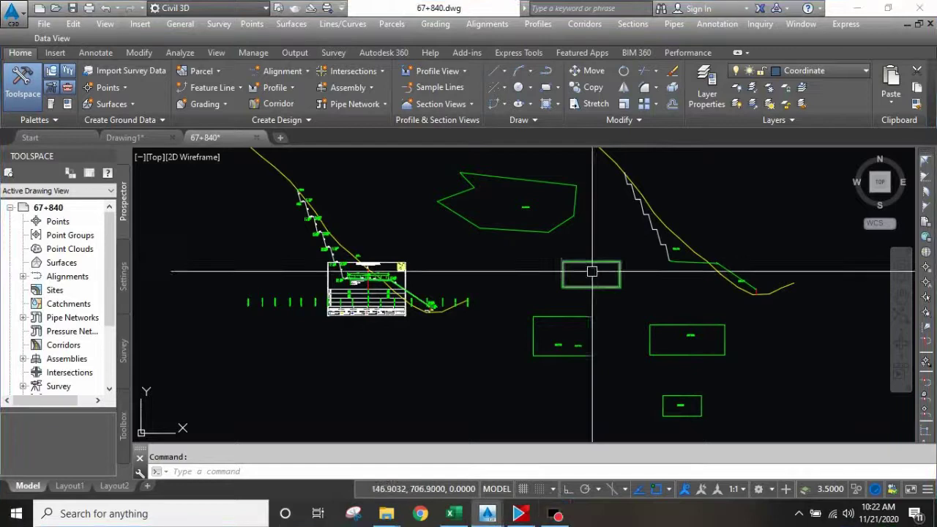
Bring Corel VideoStudio X10 forward in its Edit workspace with the media library.
click(520, 513)
click(434, 22)
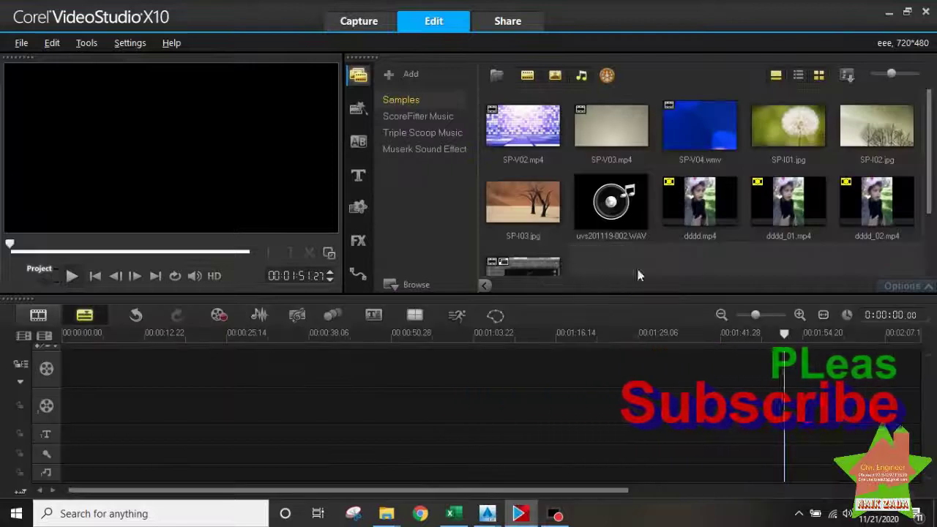
scroll(644, 268, down, 2)
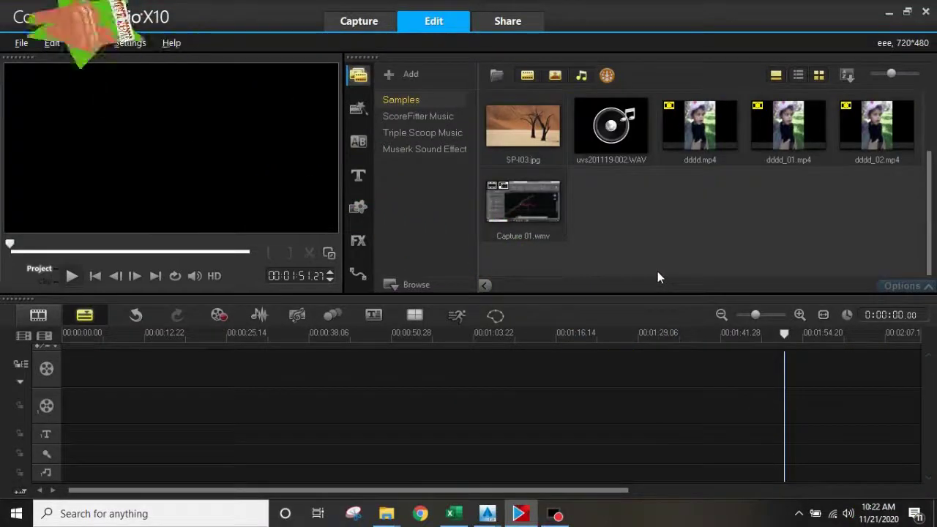